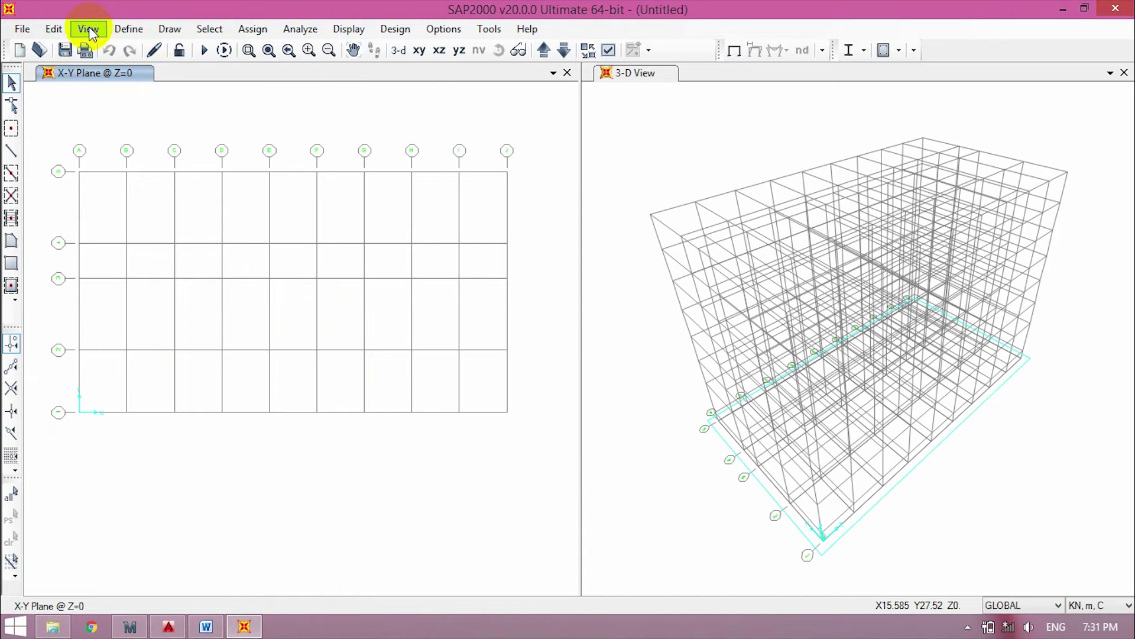
left_click(128, 29)
left_click(138, 48)
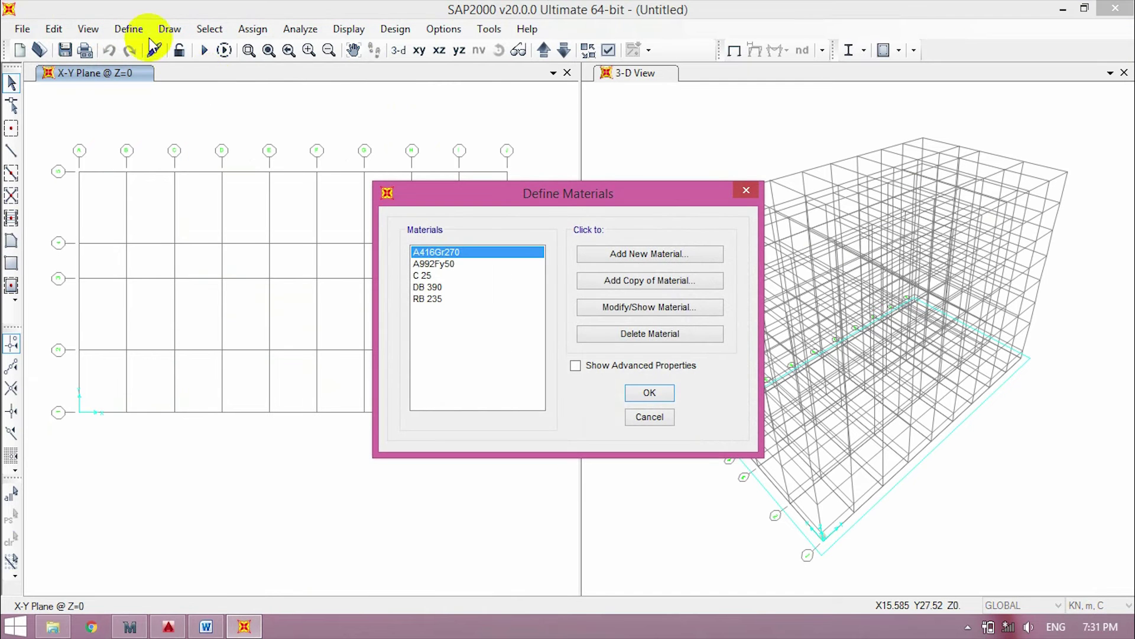
key("Escape")
Add a copy of the C 20x25 frame section and name it C 400x400
left_click(128, 29)
mouse_move(179, 93)
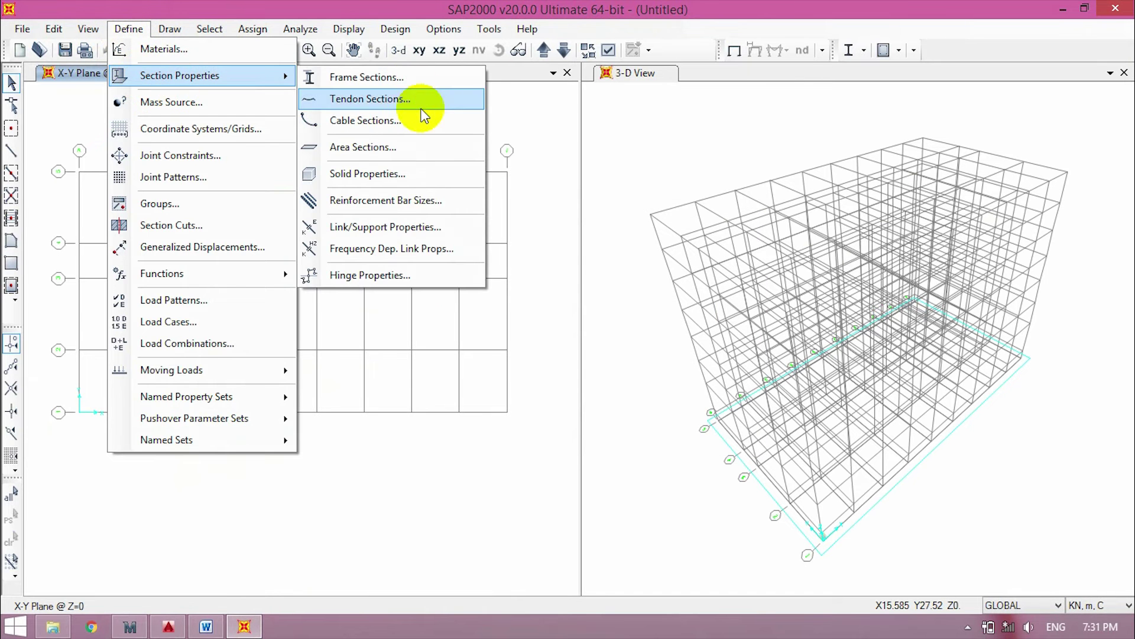
left_click(414, 79)
left_click_drag(563, 123, 526, 109)
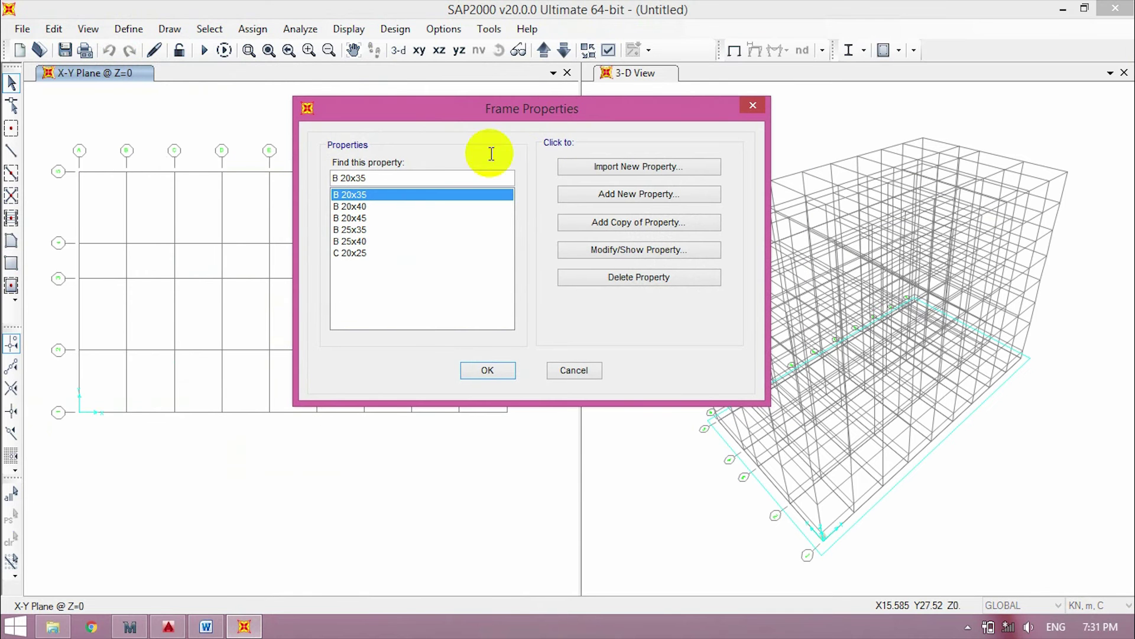
left_click(355, 253)
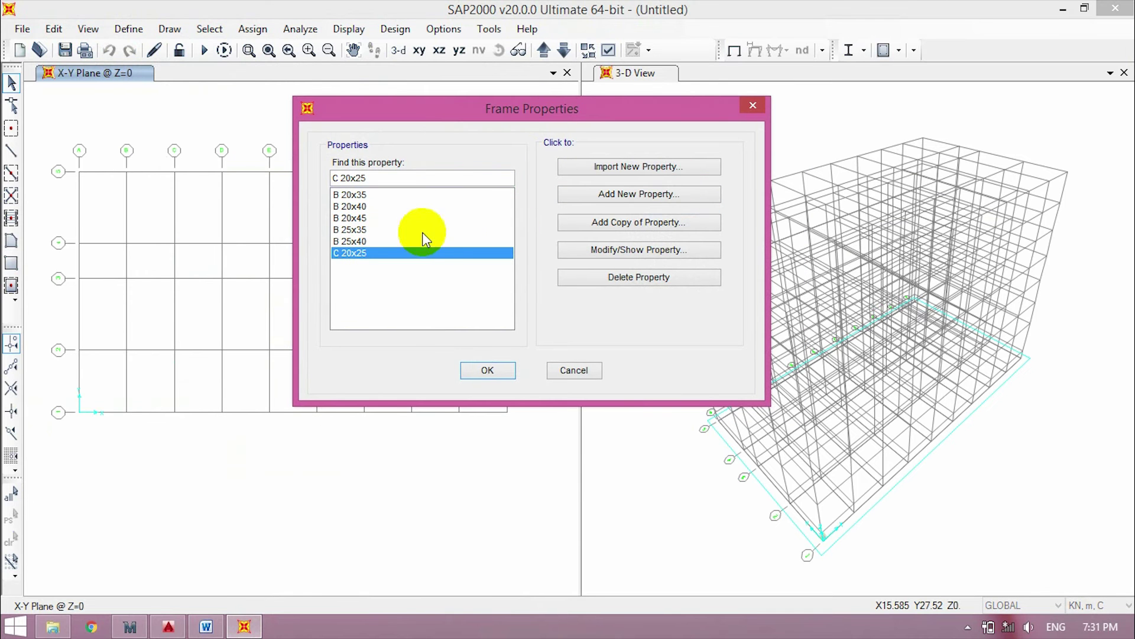
left_click(608, 222)
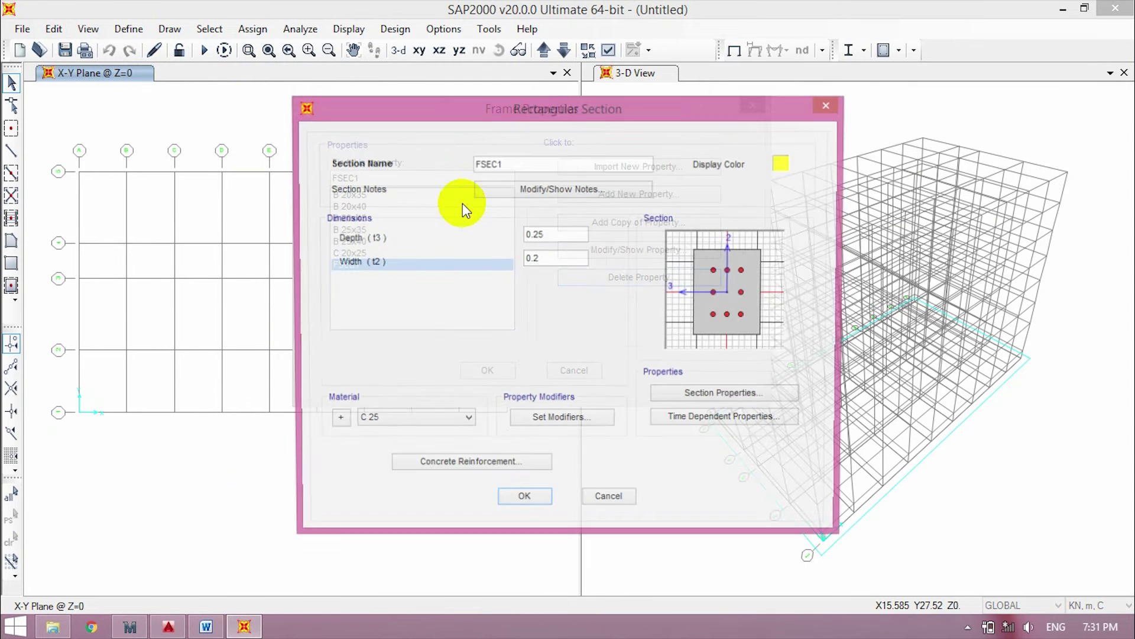
type("C")
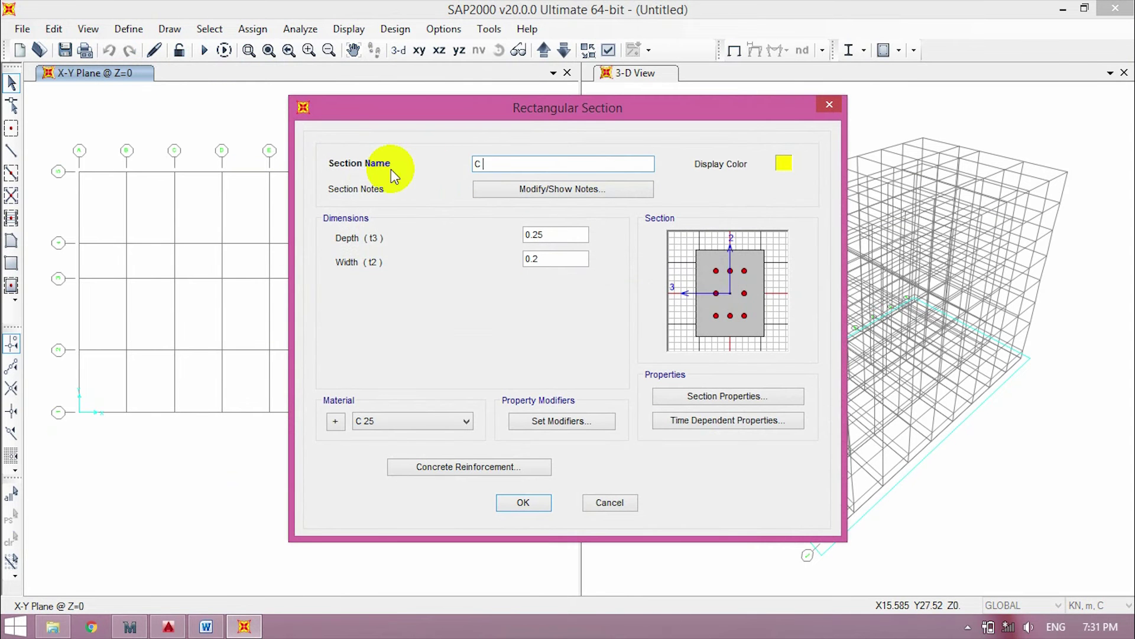
type(" 400")
type("x4")
type("400")
Set the new column section's depth and width to 0.400 m each
left_click(548, 237)
type("400")
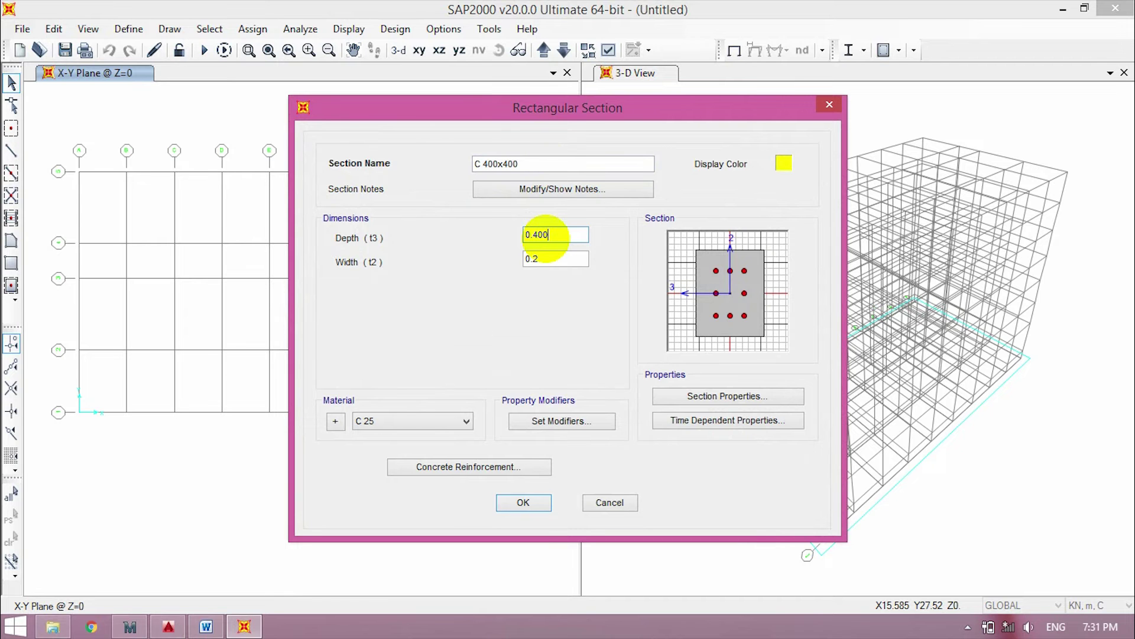
left_click(558, 258)
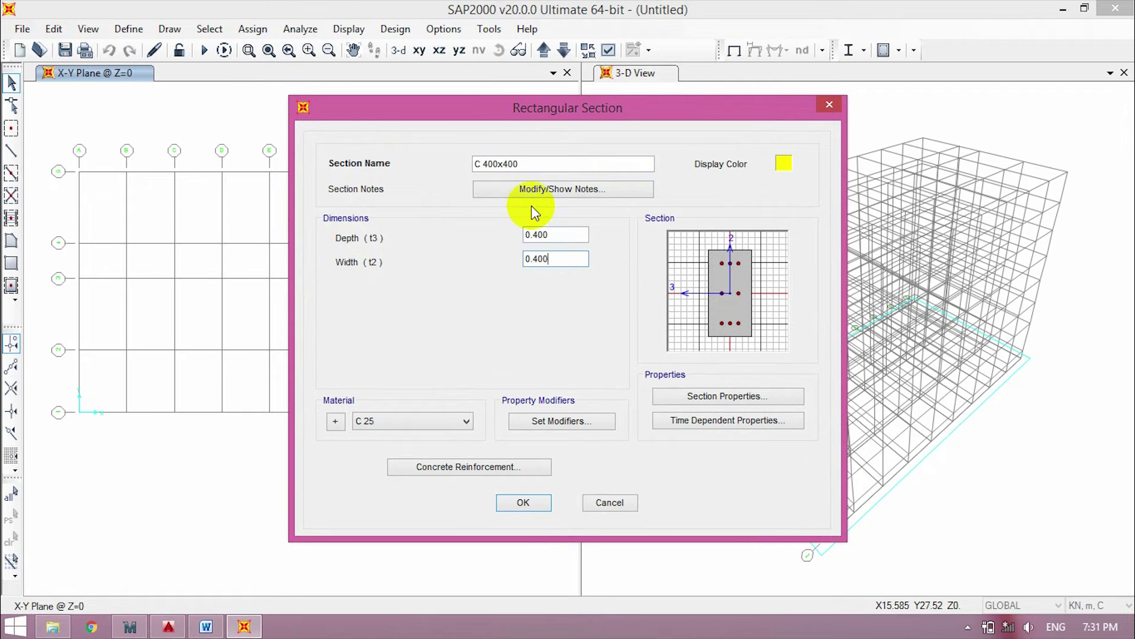
Rename the new rectangular section as C 40x40
left_click(507, 164)
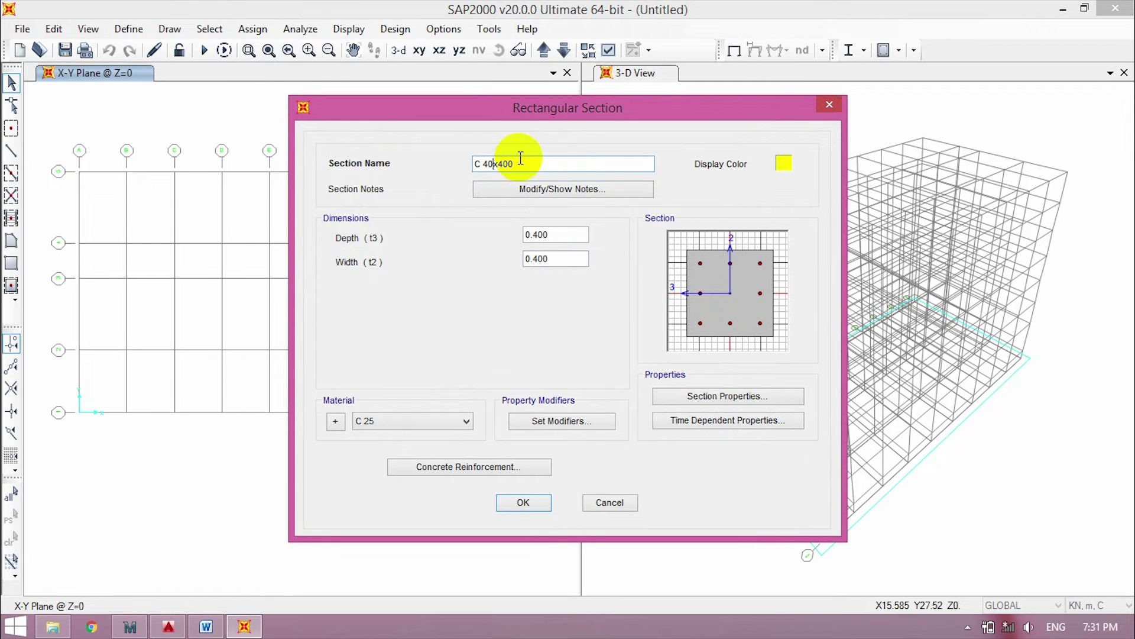
key("BackSpace")
key("BackSpace")
Shorten the C 40x40 section's depth and width entries to 0.4 and accept the section
left_click(550, 236)
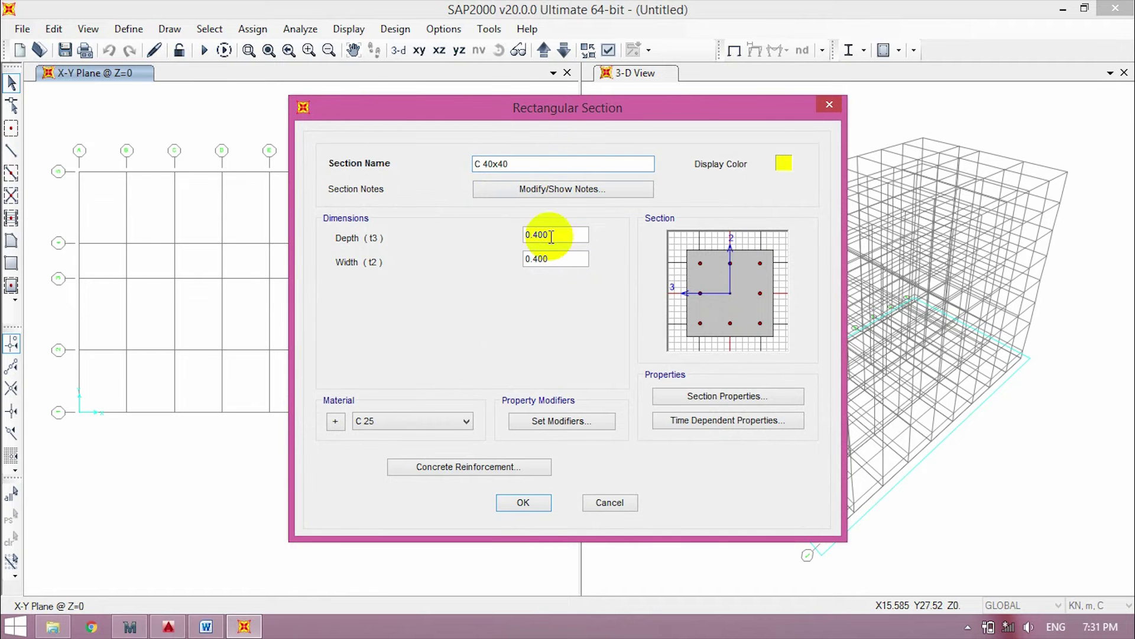
left_click(564, 257)
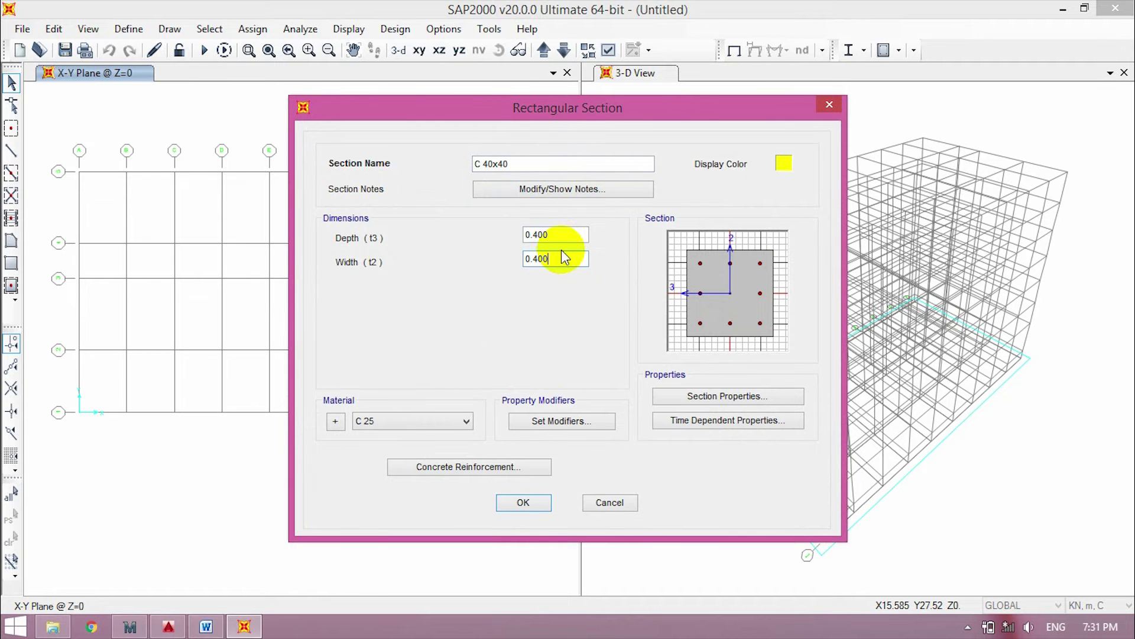
key("BackSpace")
left_click(556, 238)
key("BackSpace")
left_click(540, 260)
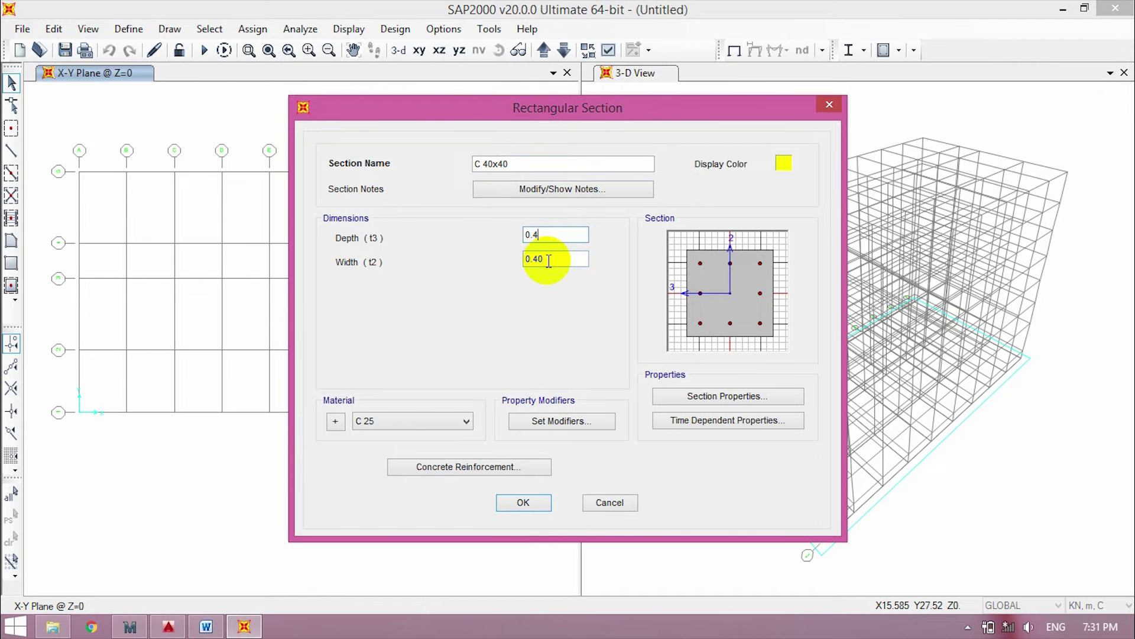
key("BackSpace")
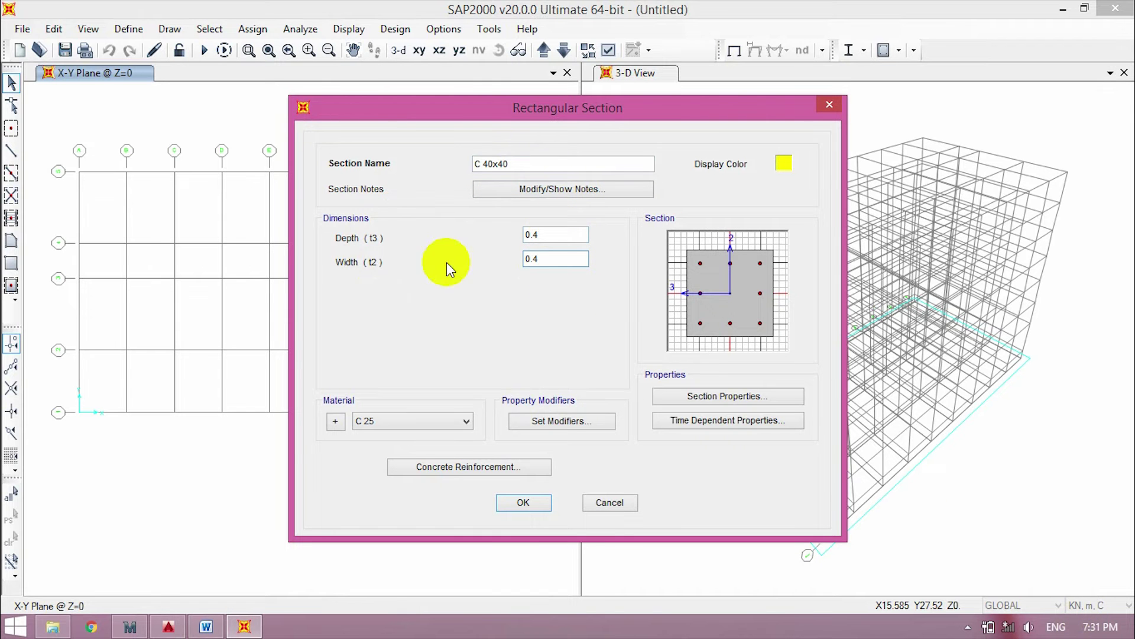
left_click(540, 508)
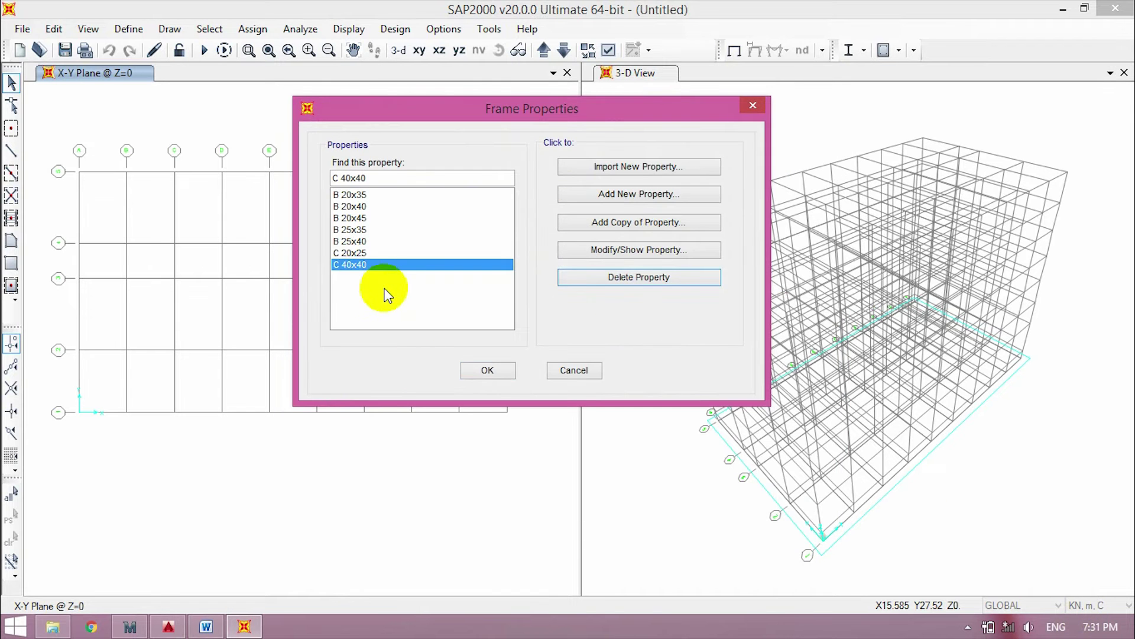
Add a copy of the C 40x40 frame section and name it C 30x30
left_click(650, 225)
double_click(502, 163)
type("C")
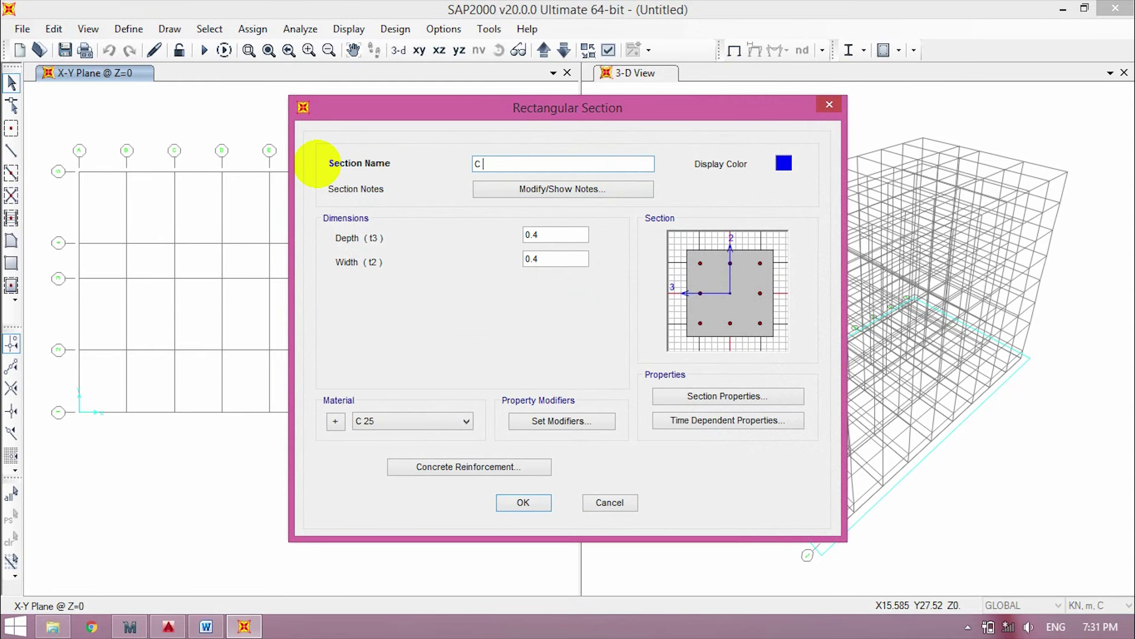
type(" 30x30")
Set the C 30x30 section's depth and width to 0.3 m each
left_click(550, 231)
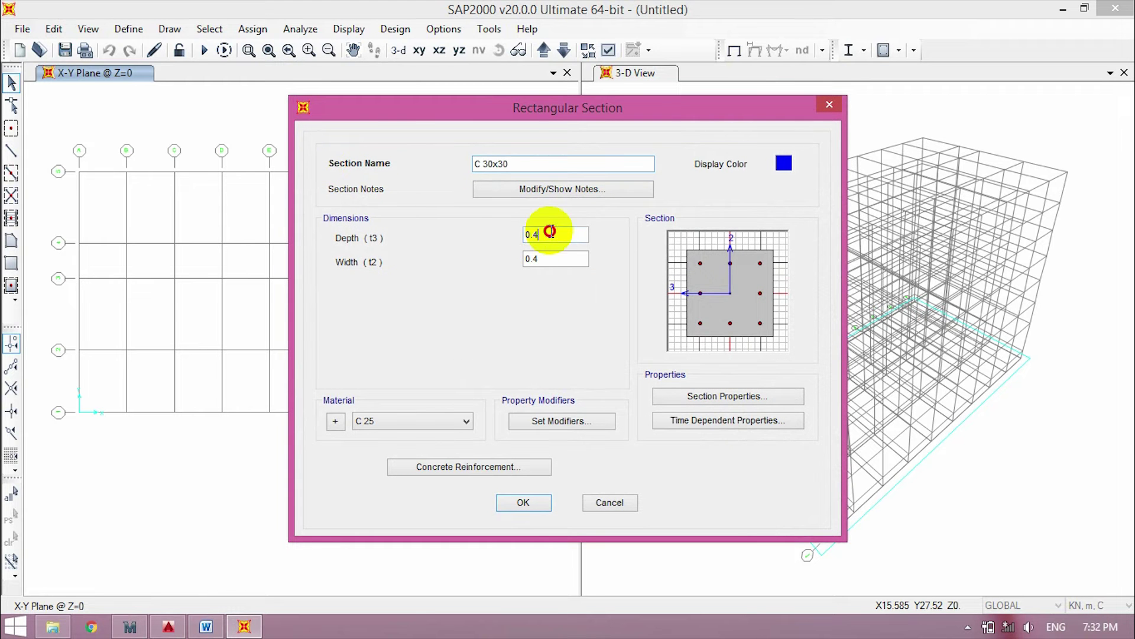
key("BackSpace")
type("3")
left_click(553, 258)
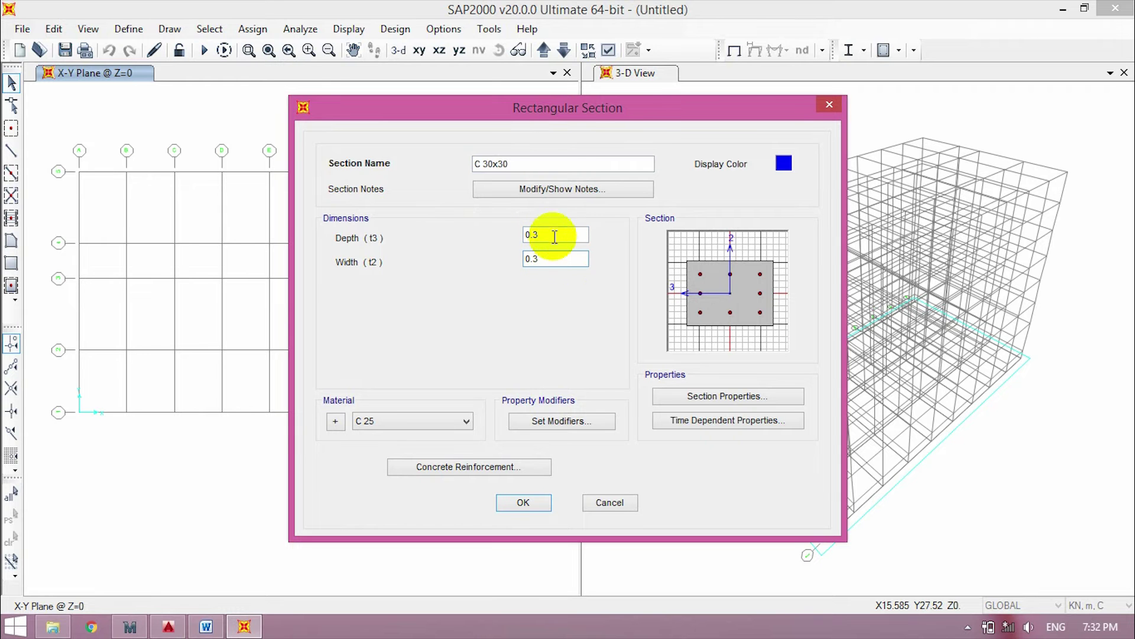
left_click(557, 233)
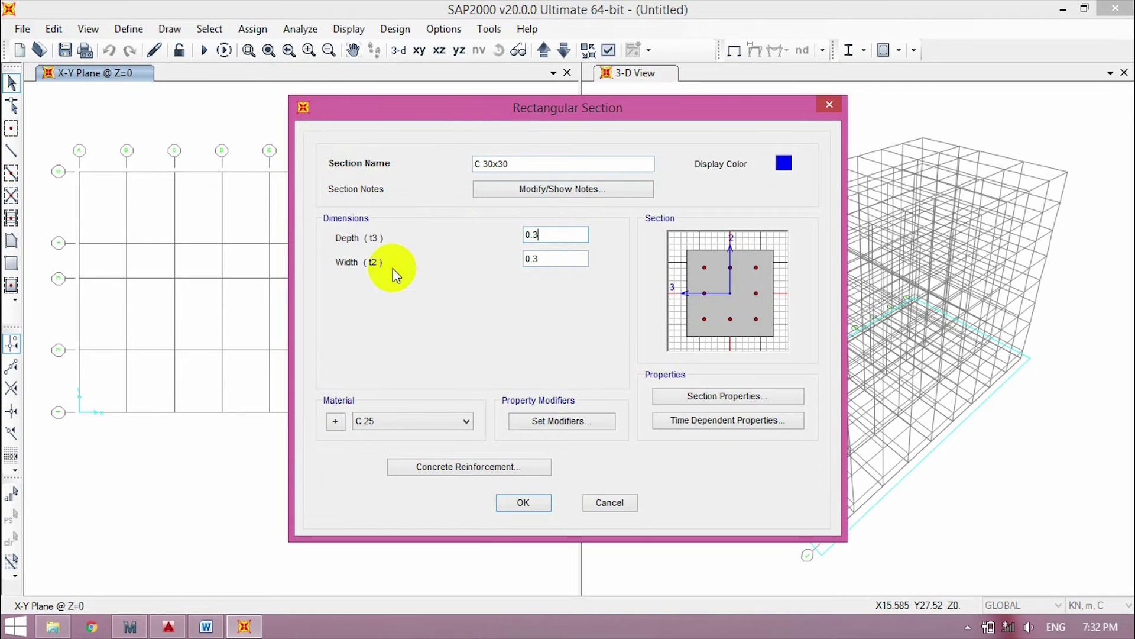
Choose C 25 as the C 30x30 section's material and accept the section
left_click(523, 503)
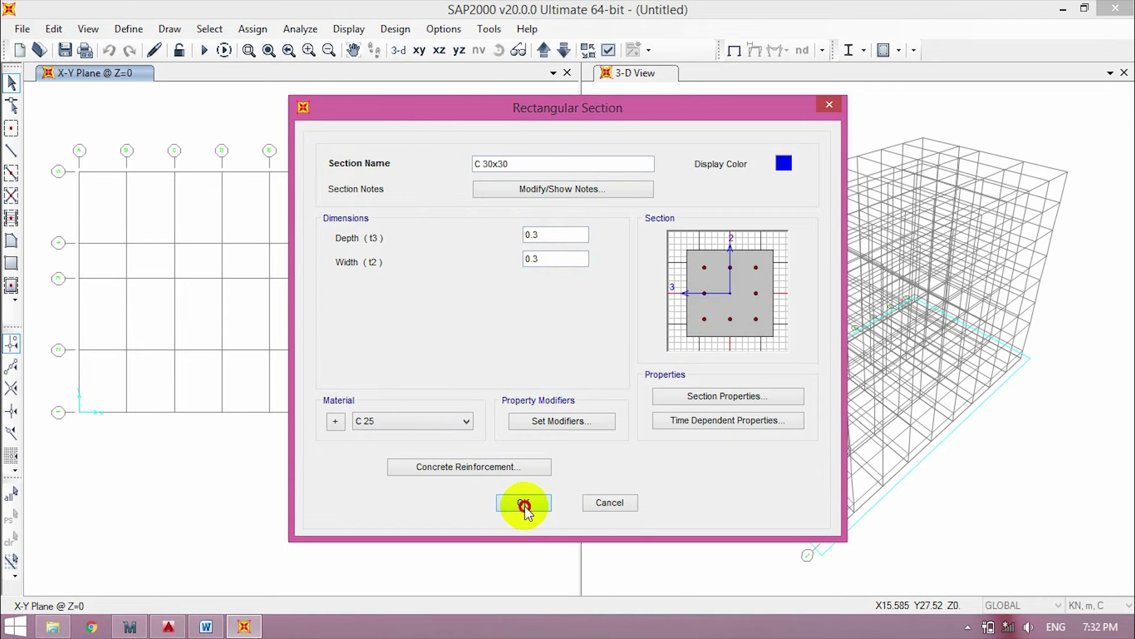
left_click(368, 424)
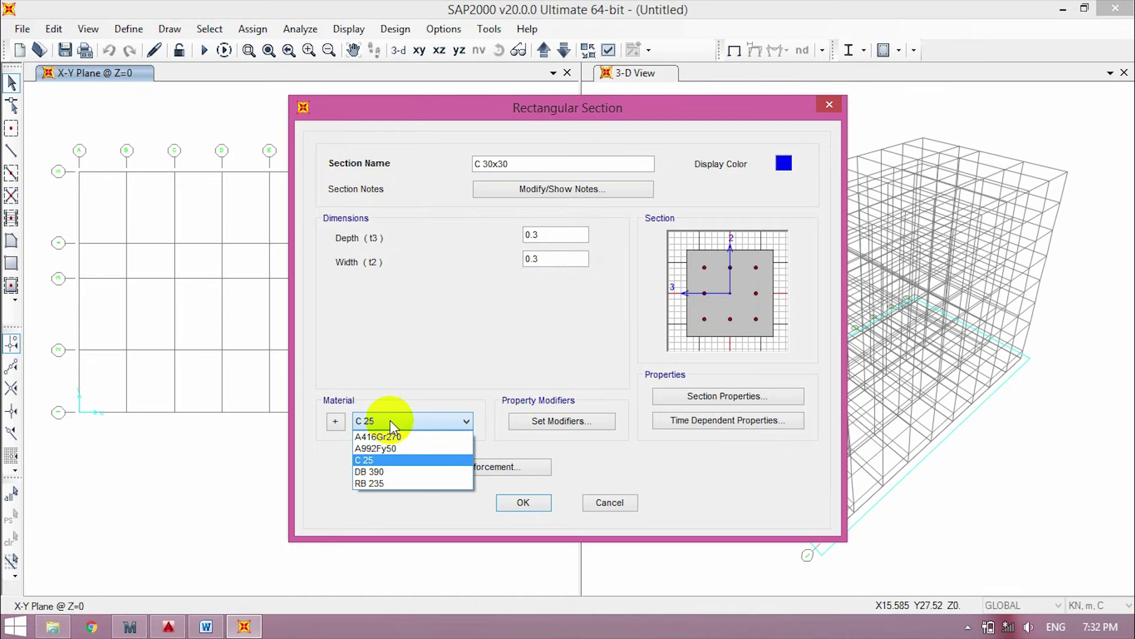
left_click(377, 456)
left_click(524, 503)
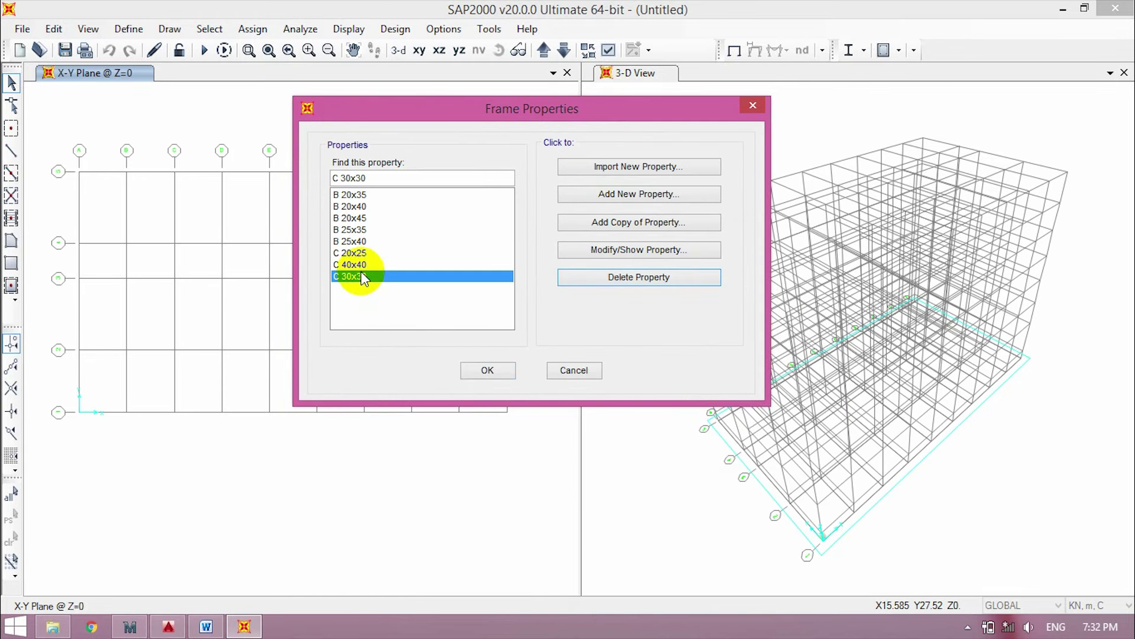
Reopen the C 40x40 section's properties, choose C 25 as its material and accept
left_click(364, 264)
left_click(663, 249)
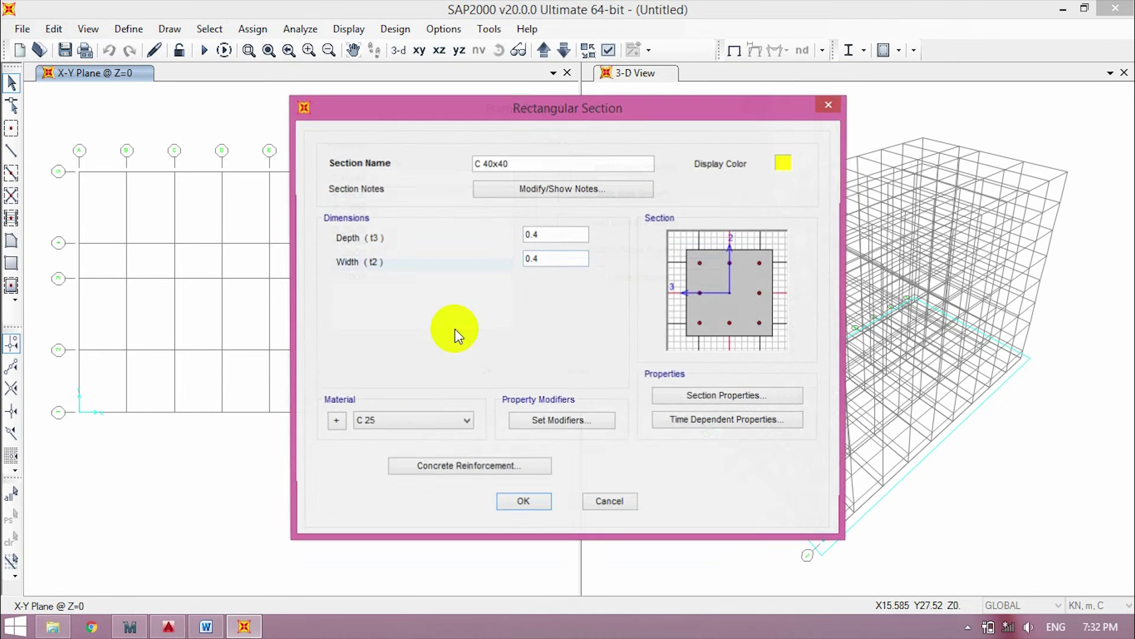
left_click(402, 422)
left_click(378, 460)
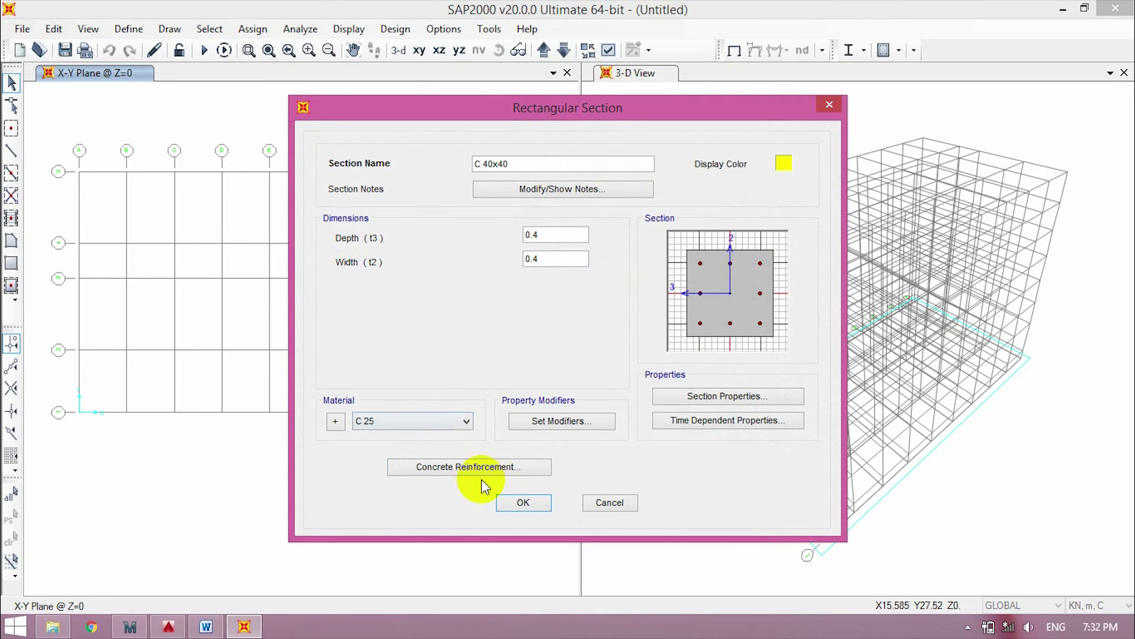
left_click(524, 503)
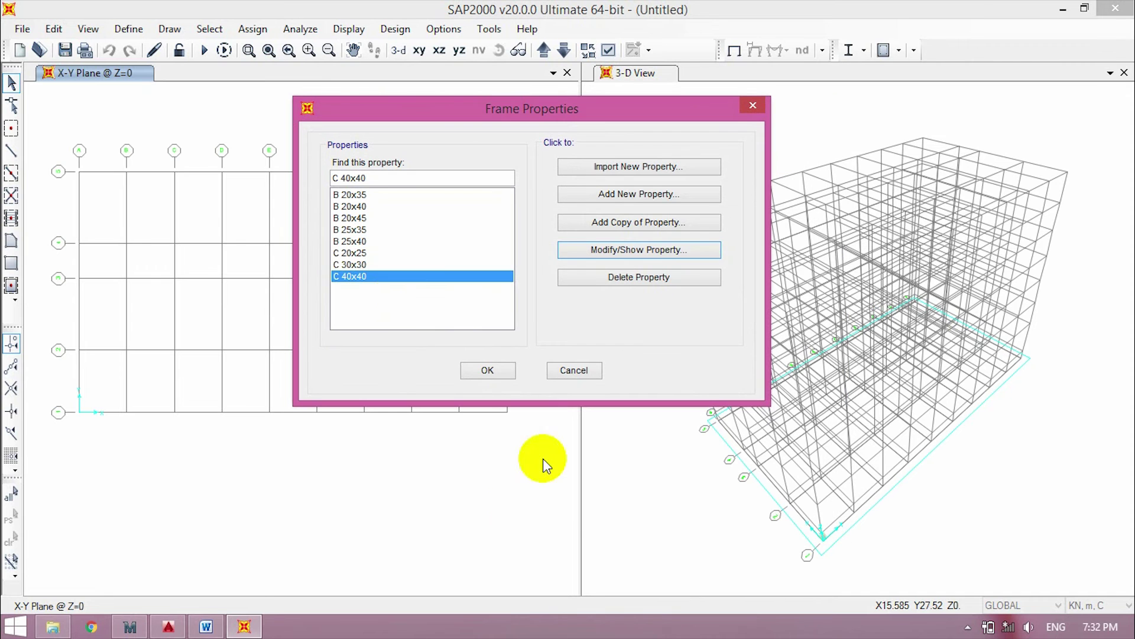
left_click(377, 265)
left_click(375, 277)
left_click(374, 263)
left_click(370, 277)
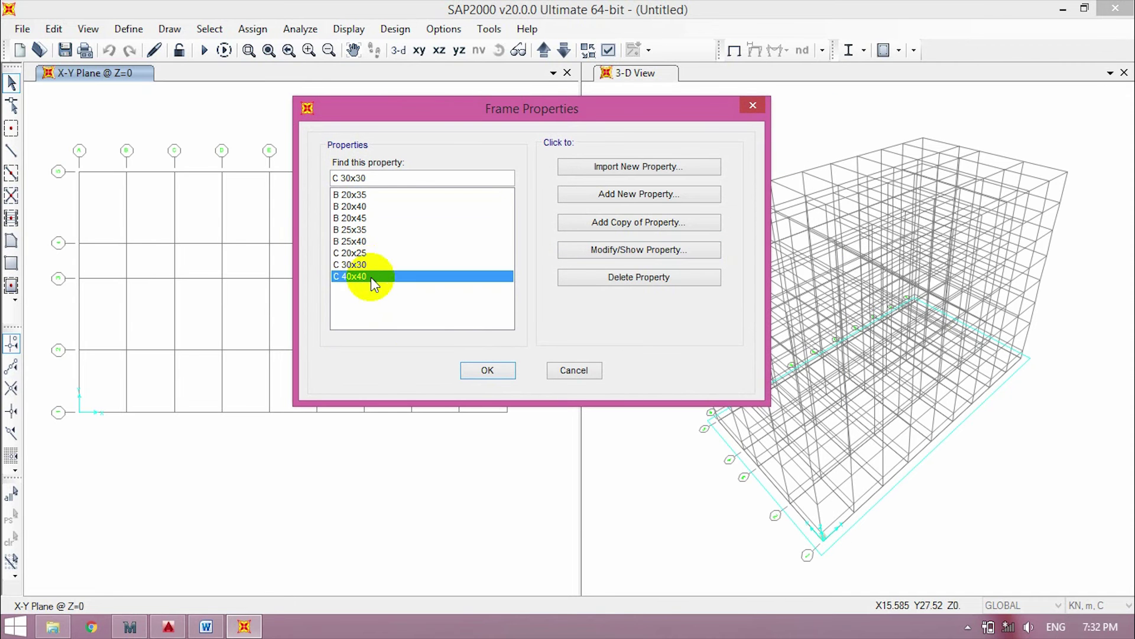
Add a copy of the C 30x30 frame section and name it C 35x35
left_click(374, 266)
left_click(665, 224)
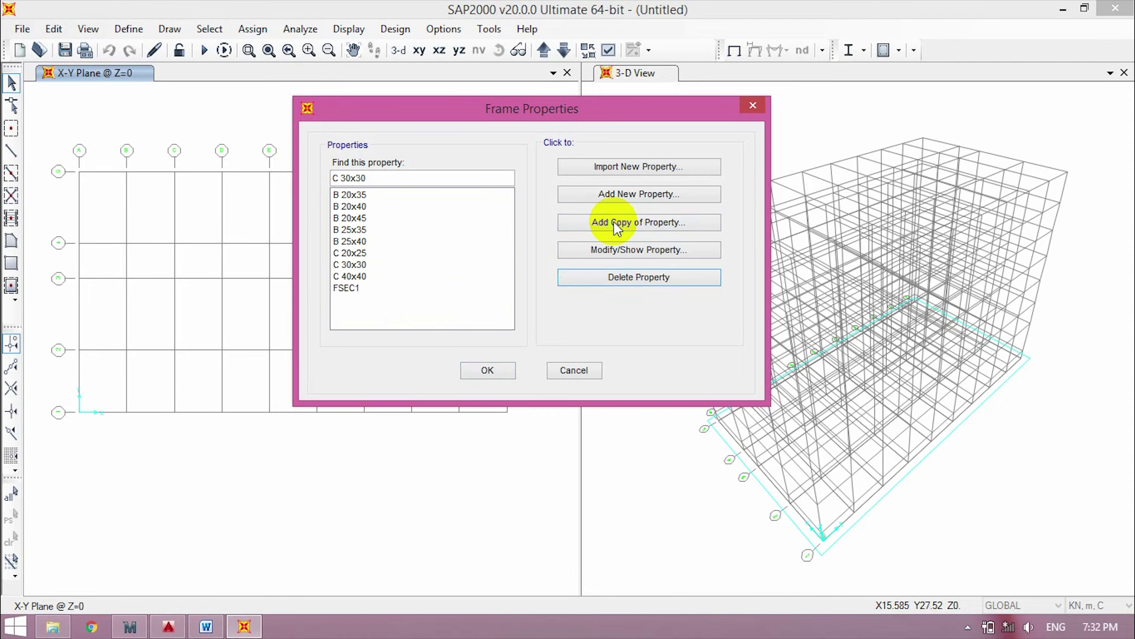
type("C")
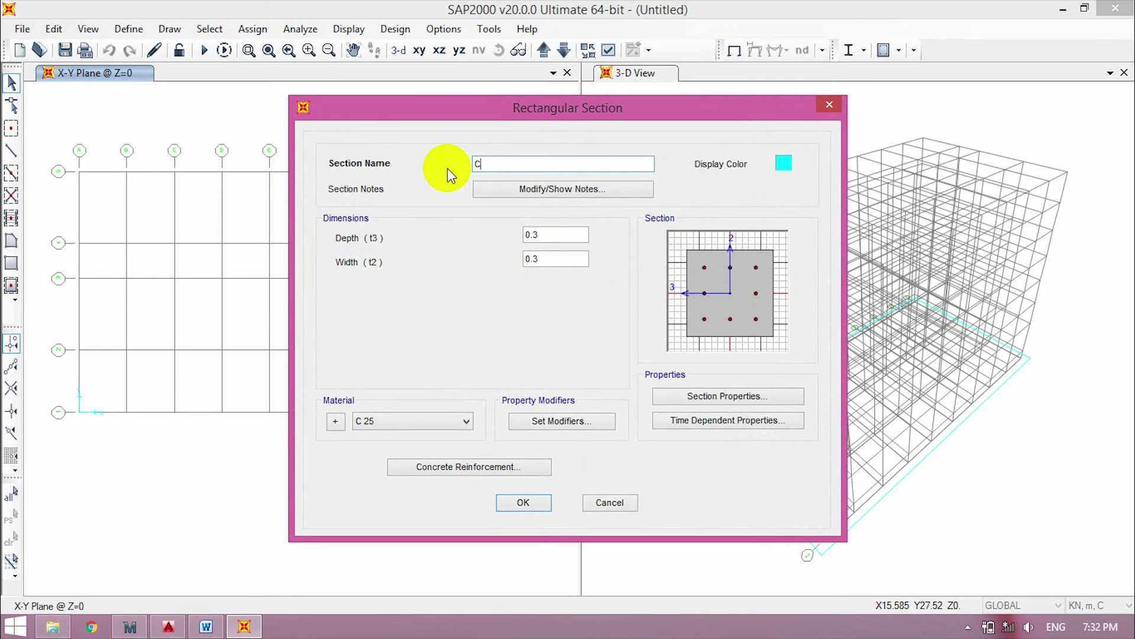
type(" 35x35")
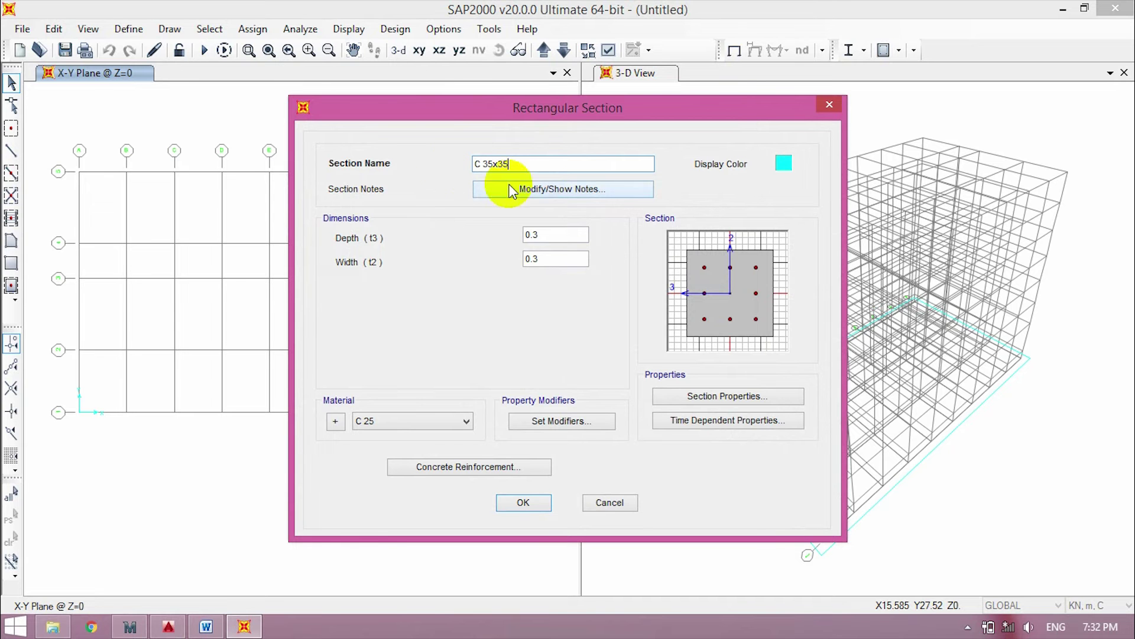
Set the C 35x35 section's depth and width to 0.35 m each and accept the section
left_click(549, 237)
type("5")
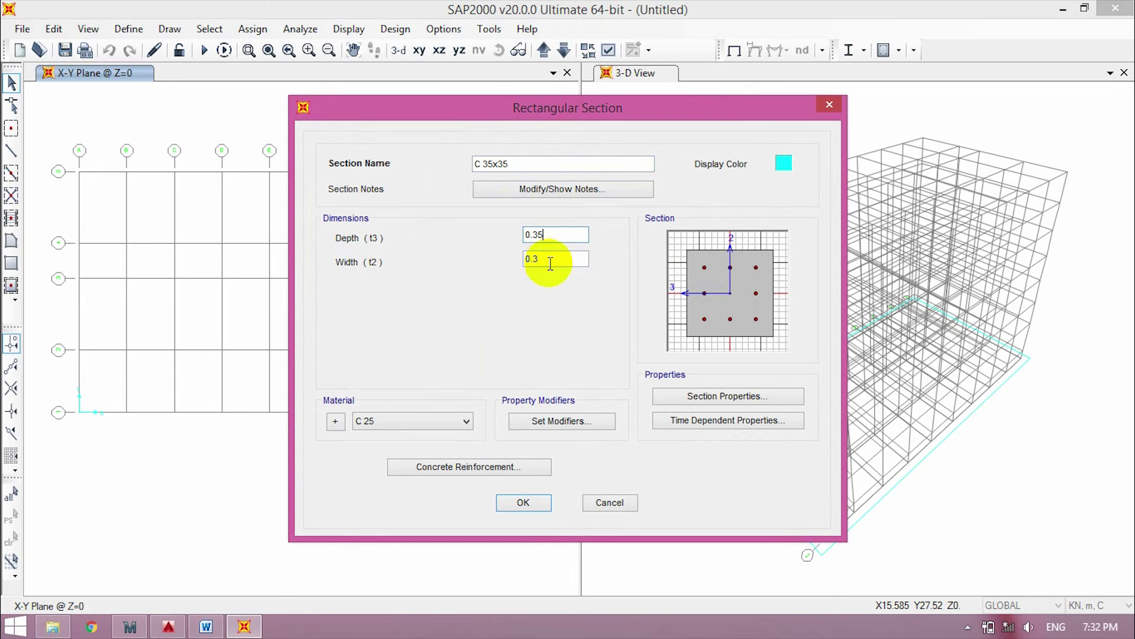
left_click(541, 260)
type("5")
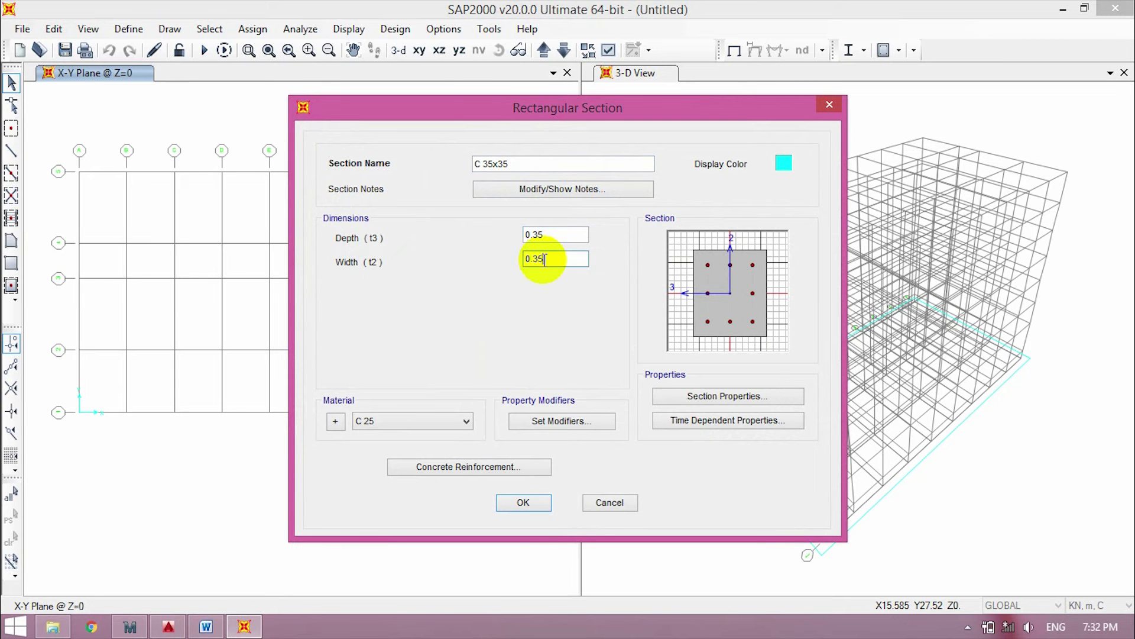
left_click(577, 235)
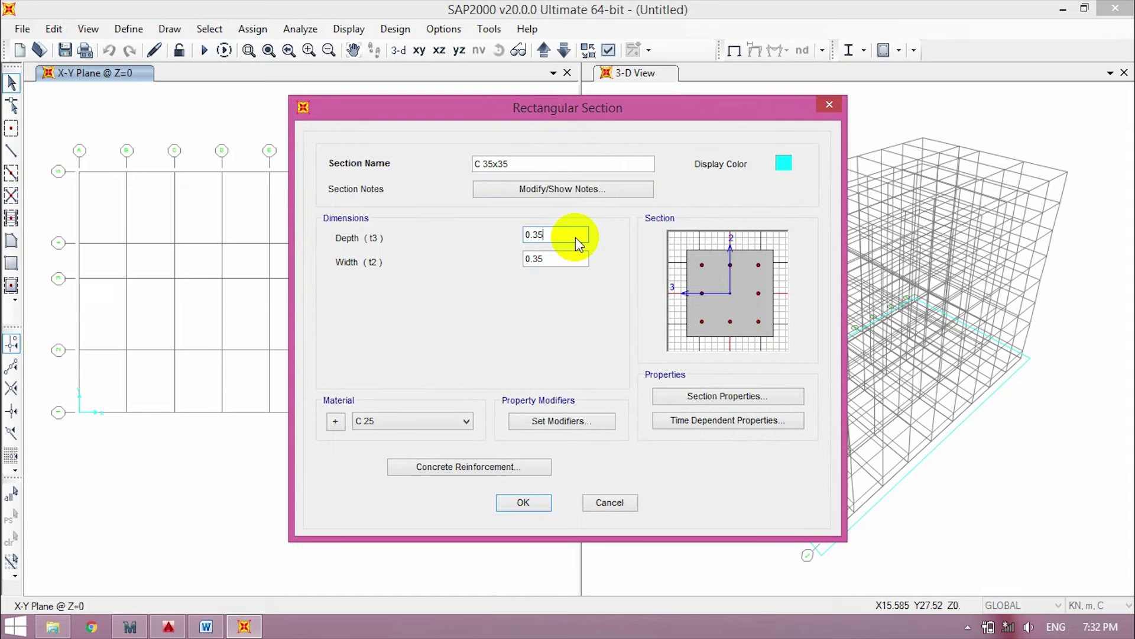
left_click(523, 502)
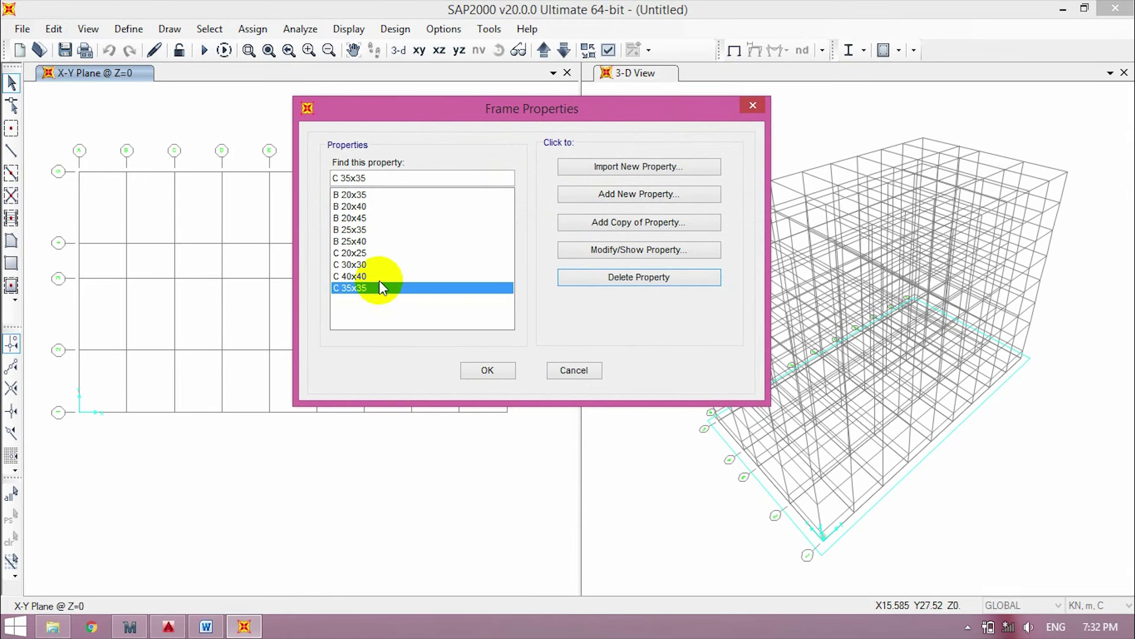
Add a copy of the C 40x40 frame section and name it C 50x50
left_click(405, 275)
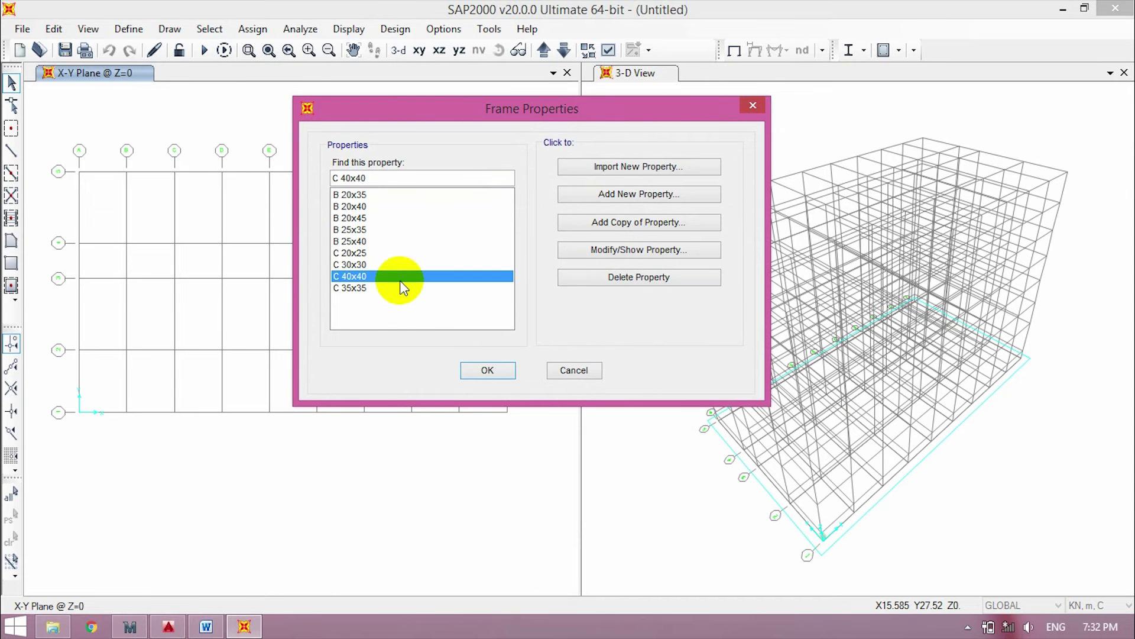
left_click(399, 288)
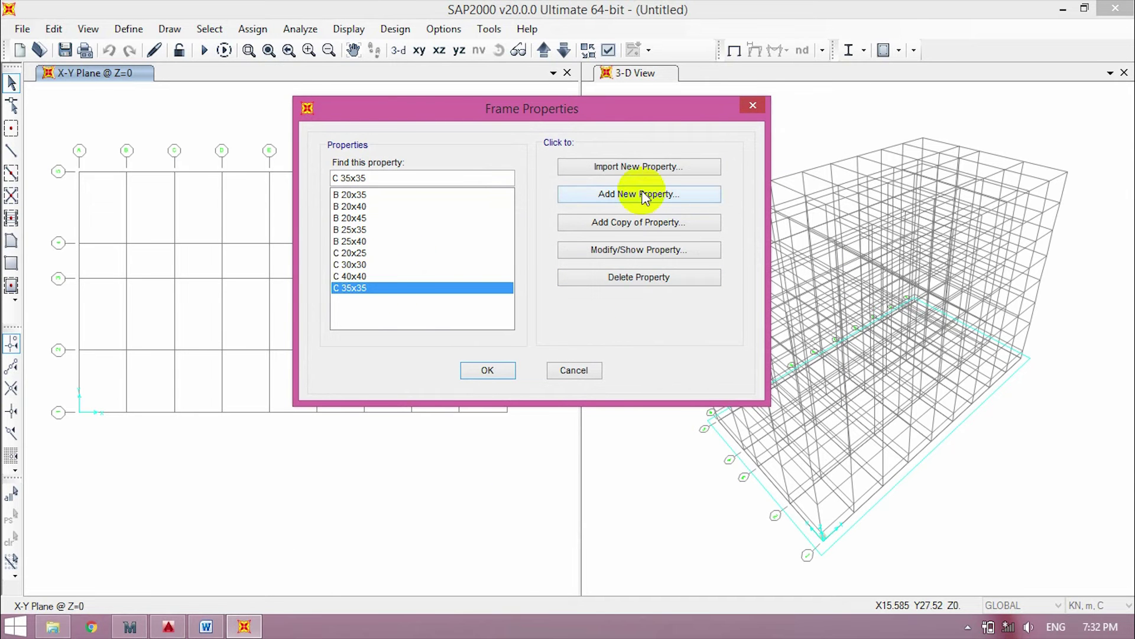
left_click(404, 275)
left_click(643, 231)
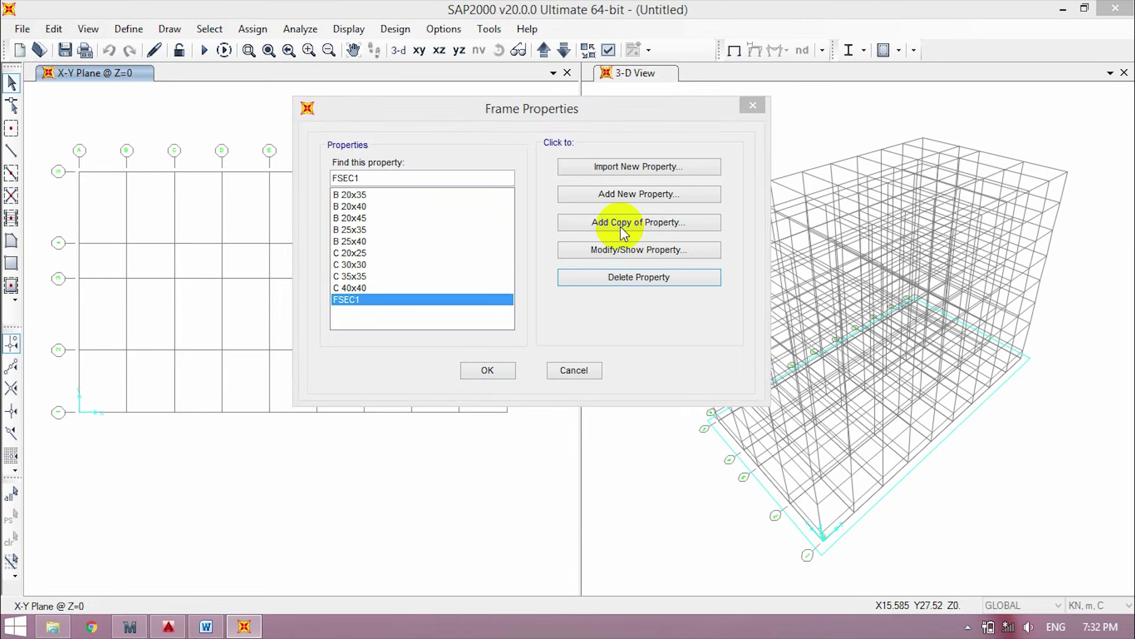
type("C ")
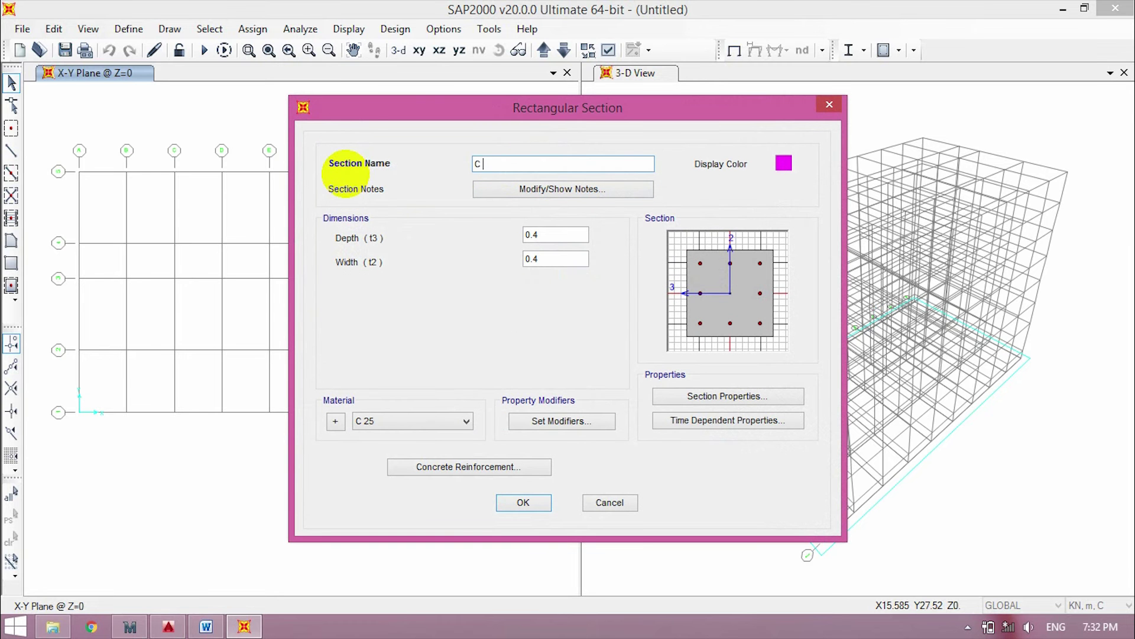
type("50x50")
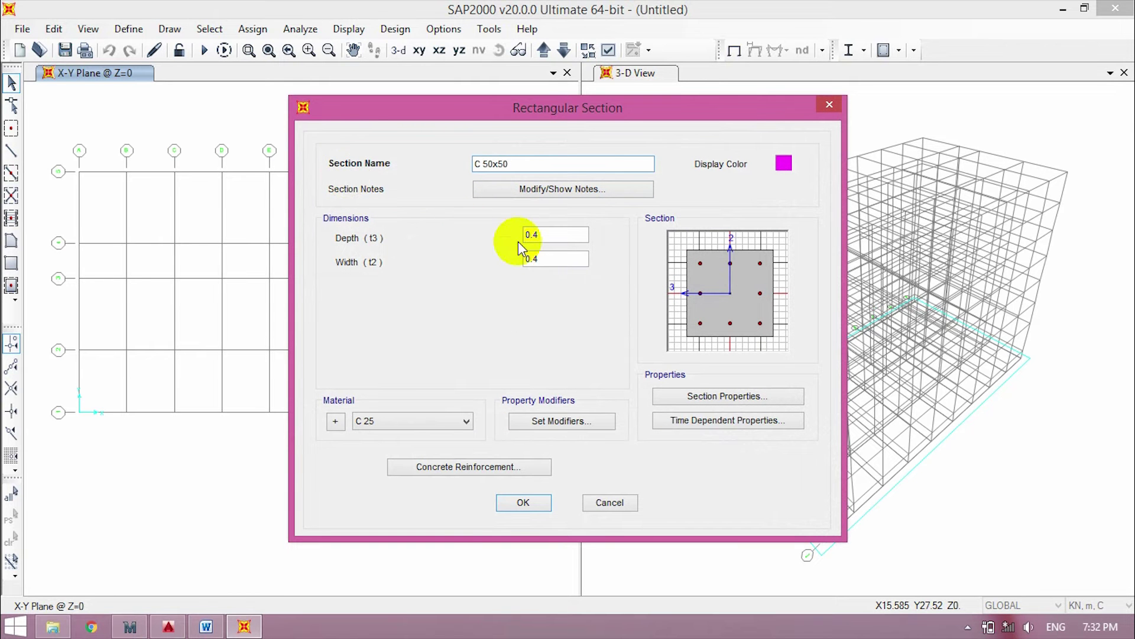
Set the C 50x50 section's depth and width to 0.5 m each and accept the section
left_click(551, 237)
left_click(551, 259)
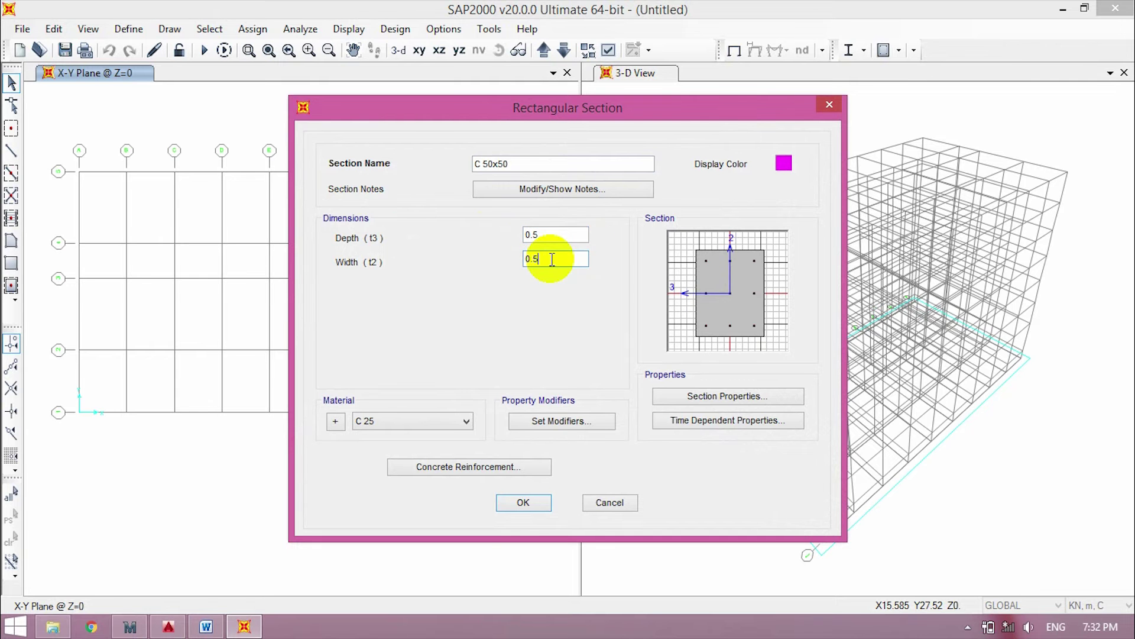
left_click(550, 236)
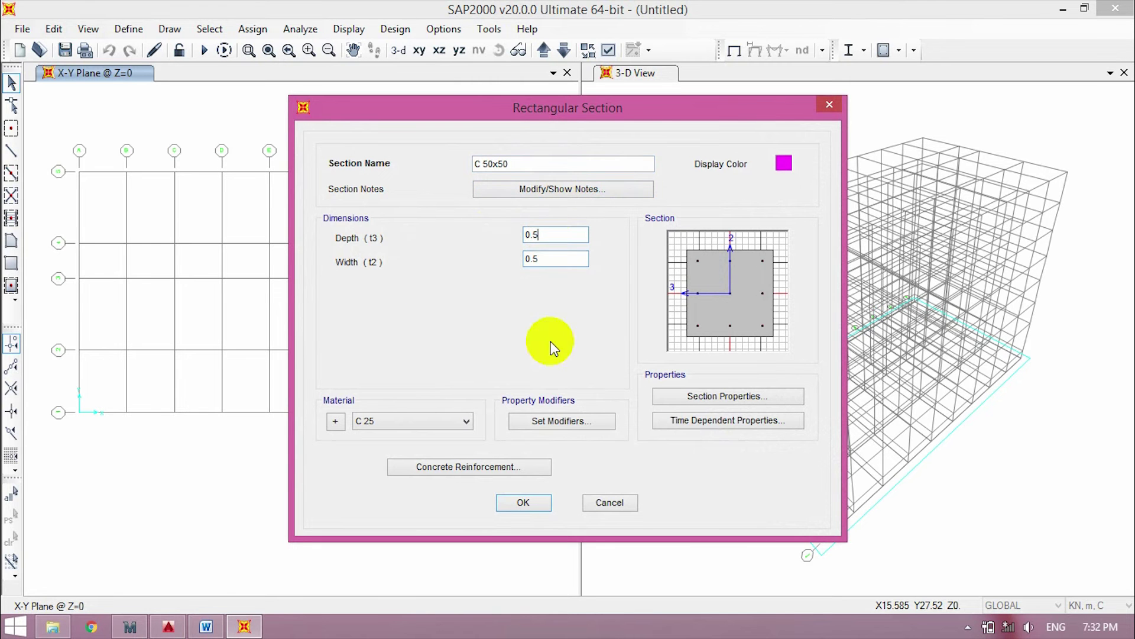
left_click(523, 502)
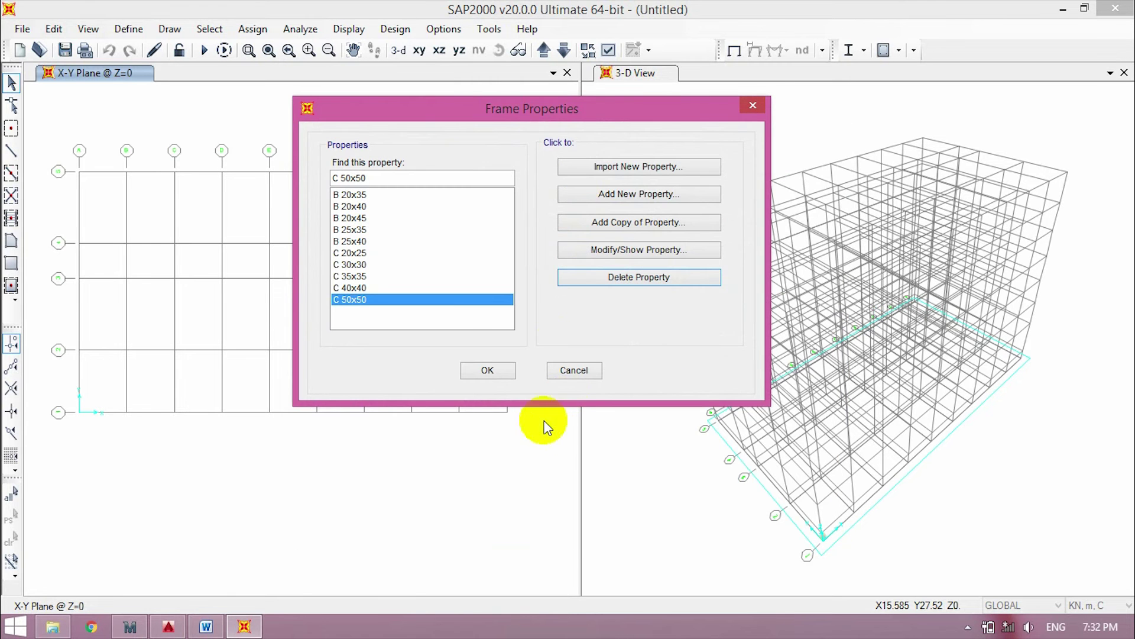
Add a copy of the B 25x40 beam section and name it B 30x50
left_click_drag(380, 252, 378, 303)
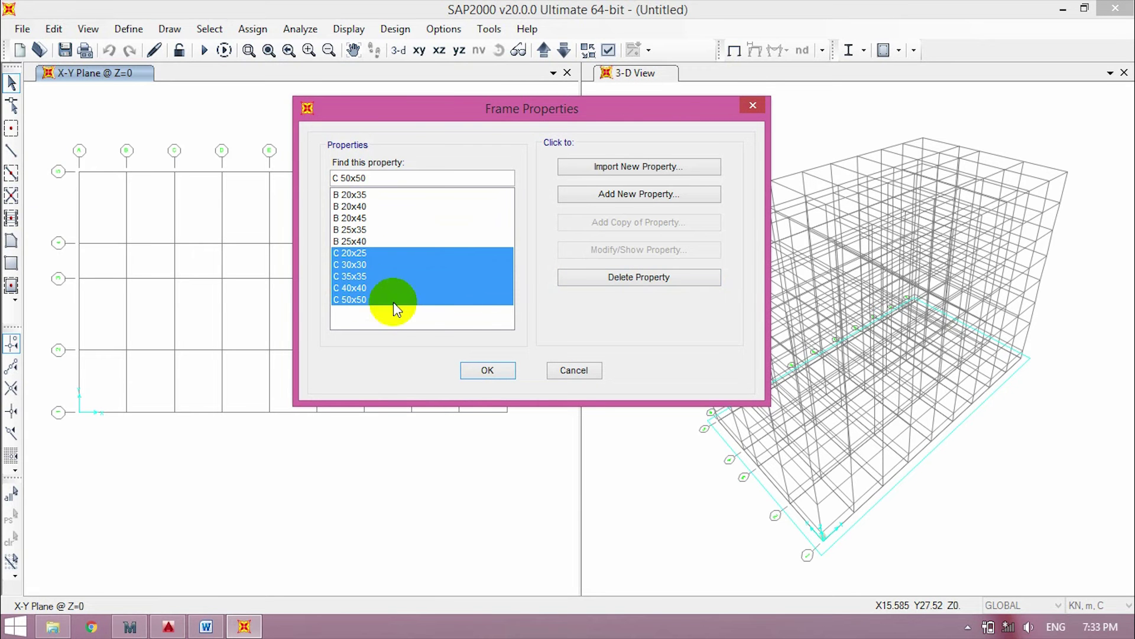
left_click(481, 218)
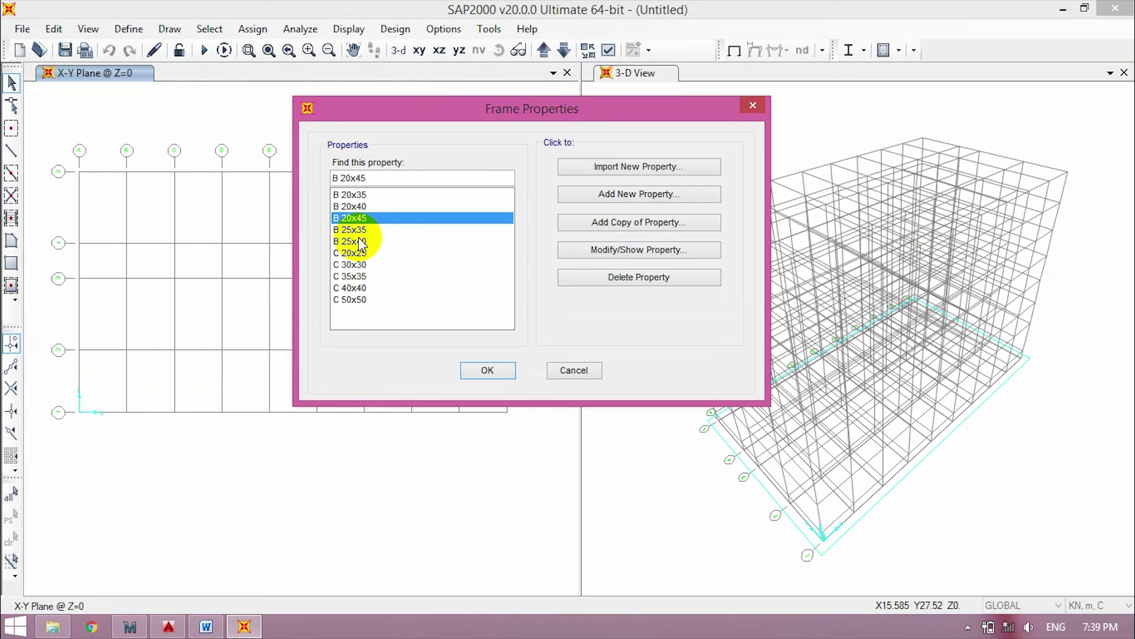
left_click(360, 240)
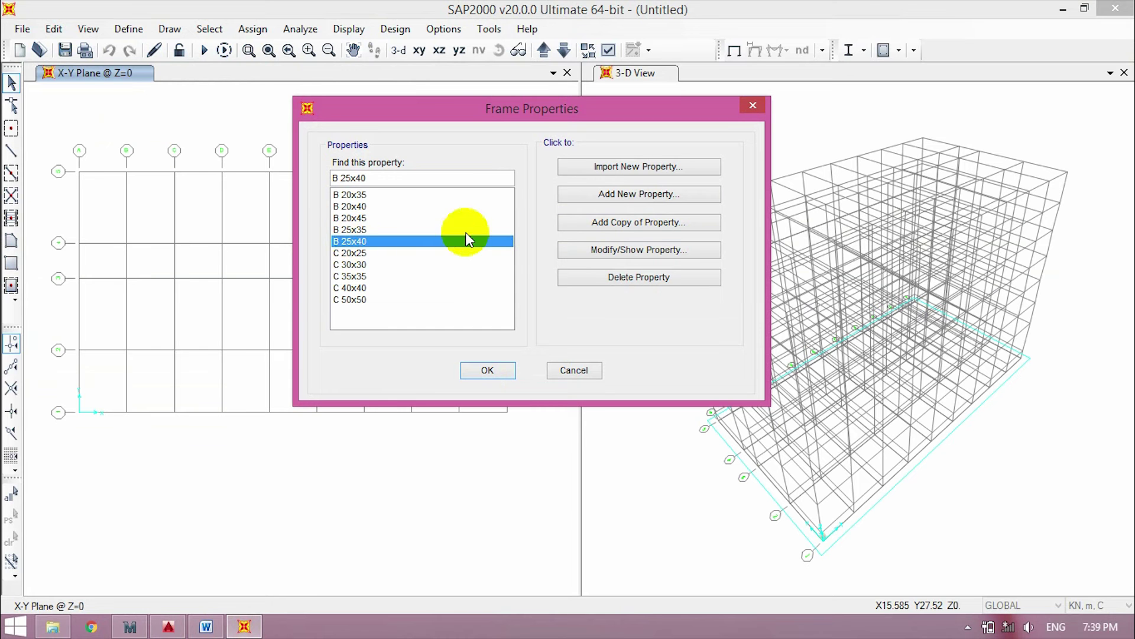
left_click(624, 224)
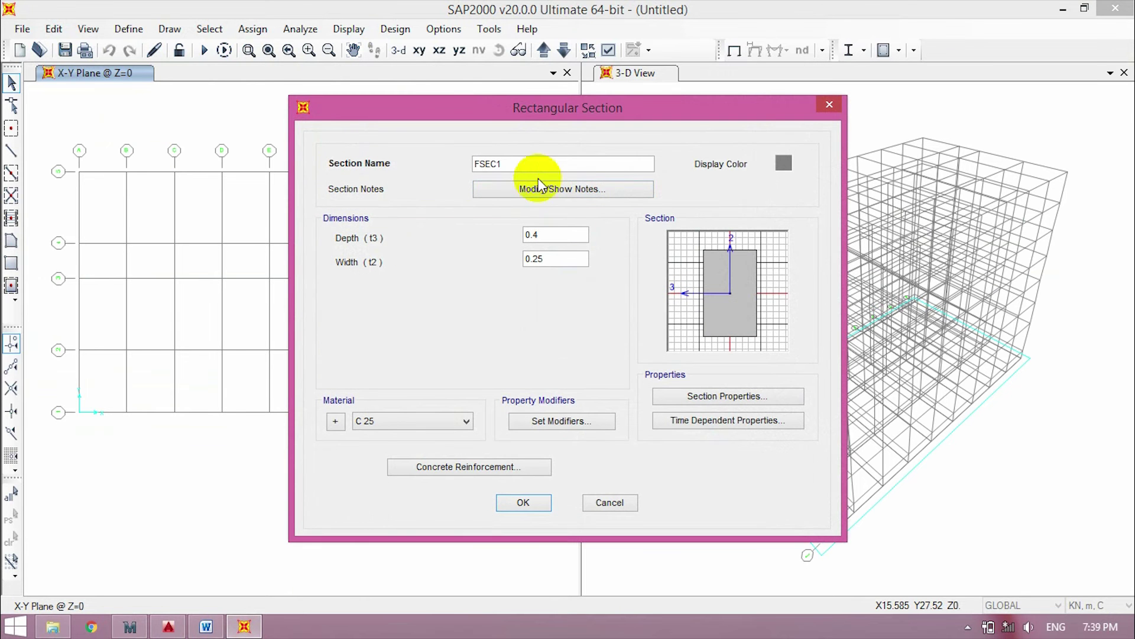
type("b")
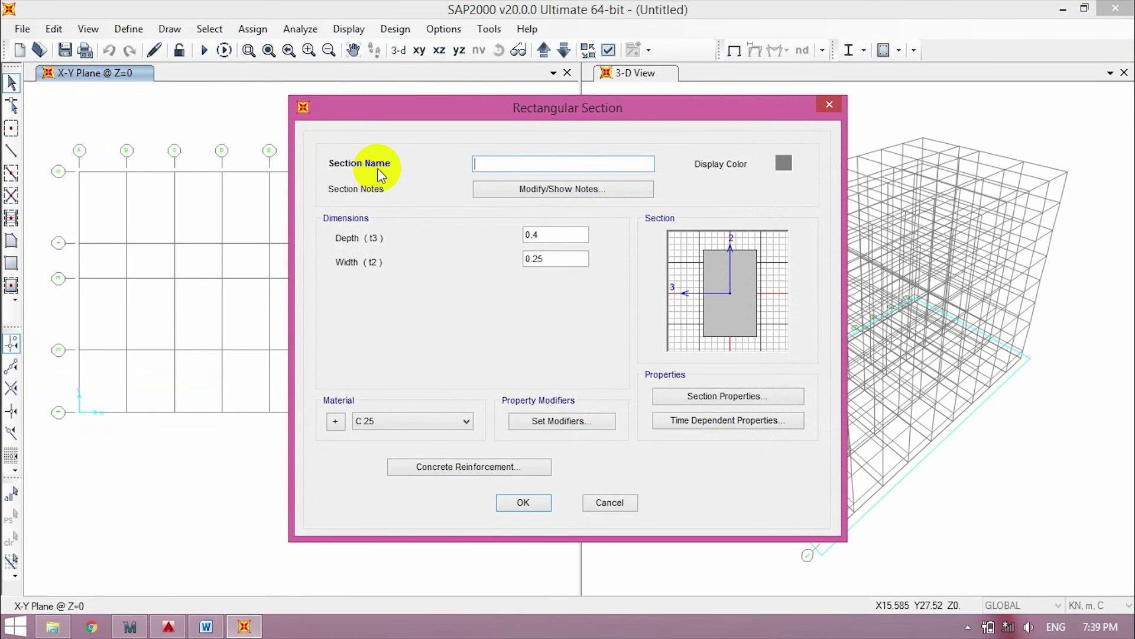
type("B 30x50")
Set the B 30x50 section's depth to 0.5 m and its width to 0.3 m
left_click(541, 235)
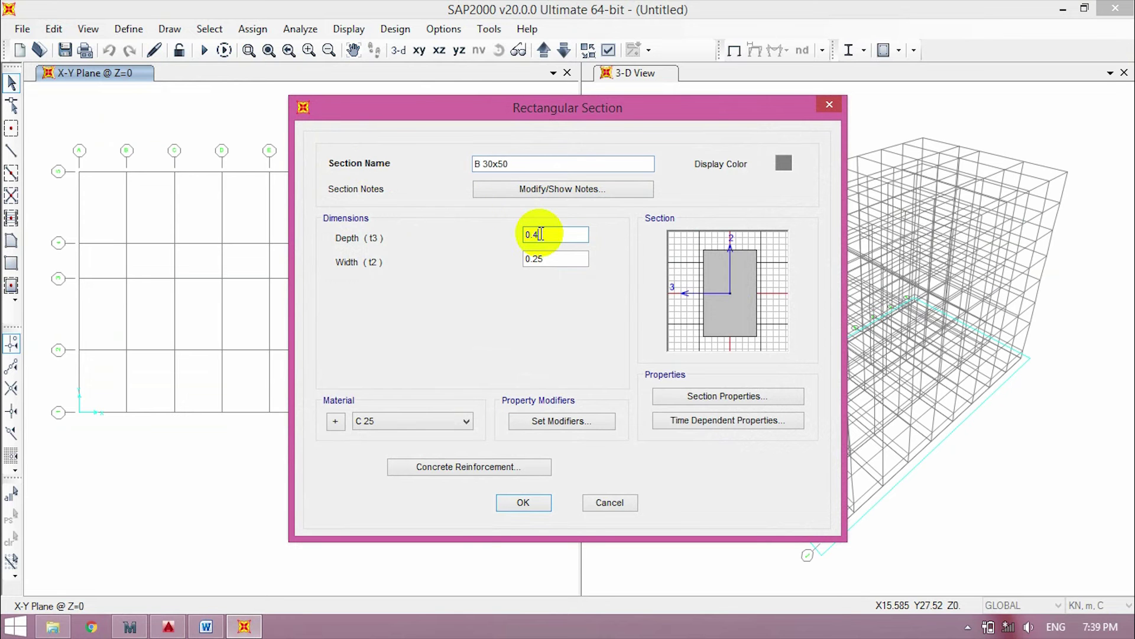
key("BackSpace")
type("5")
left_click(548, 259)
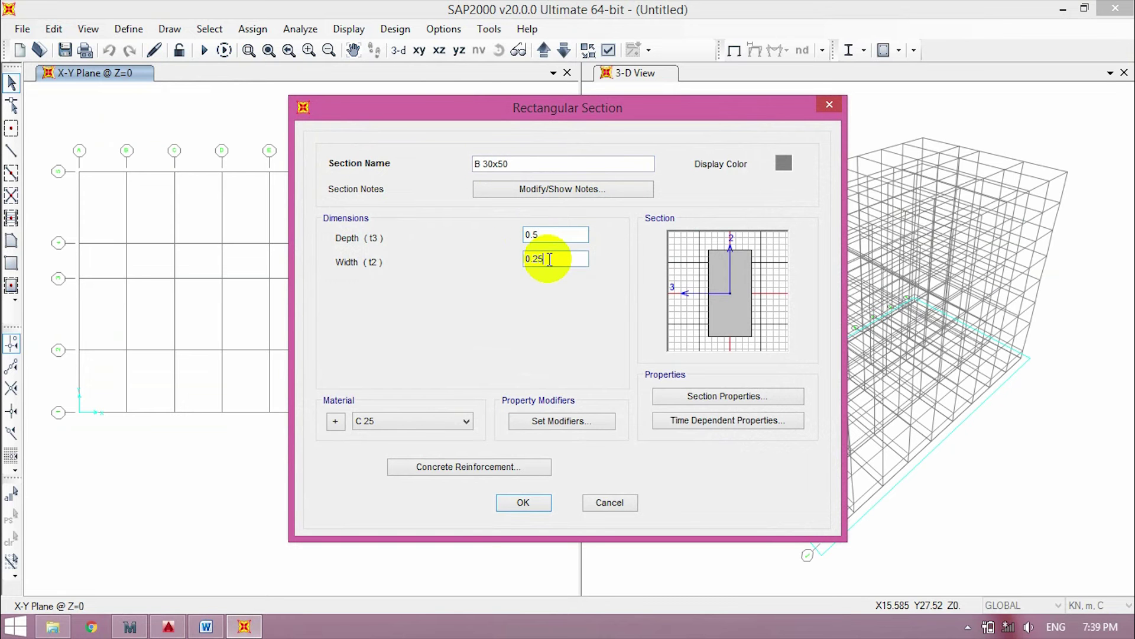
key("BackSpace")
left_click(577, 234)
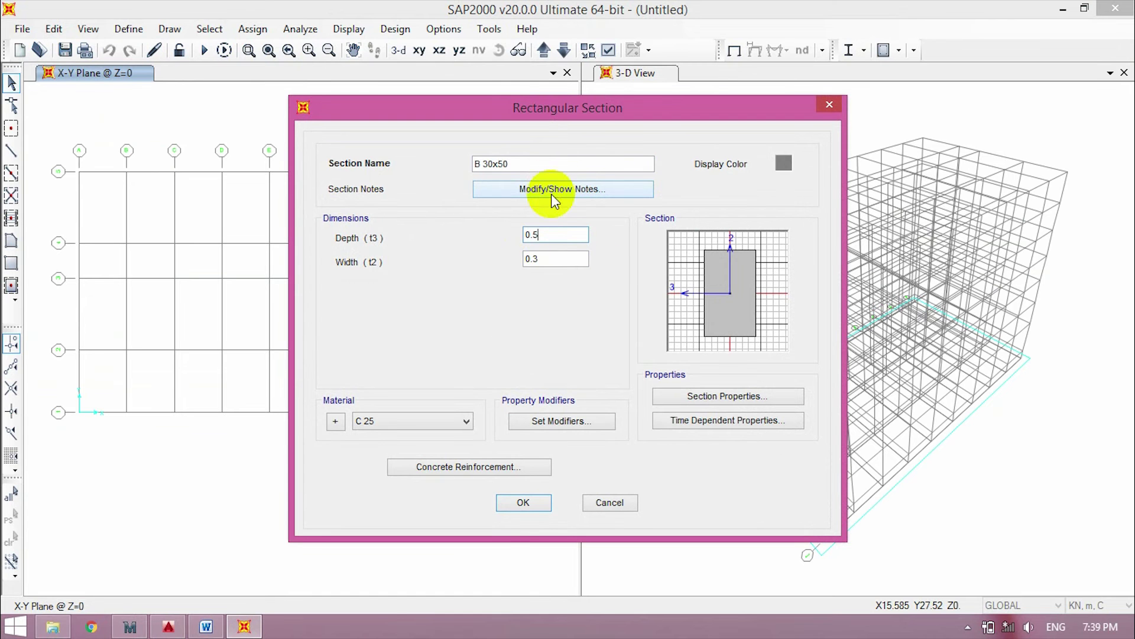
left_click(553, 257)
left_click(553, 240)
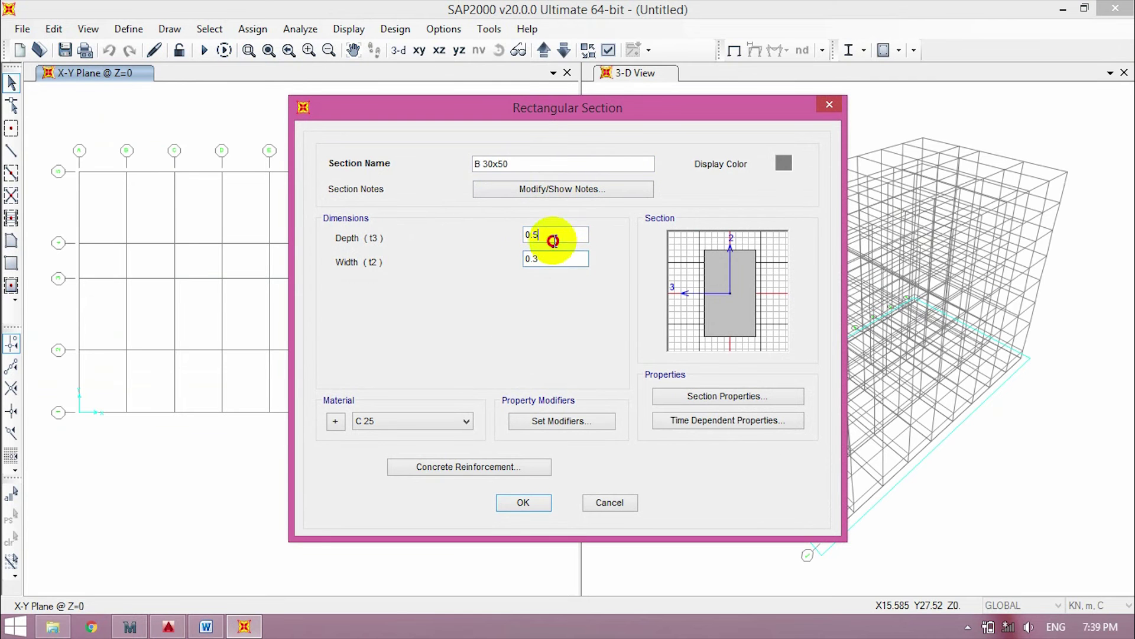
left_click(550, 256)
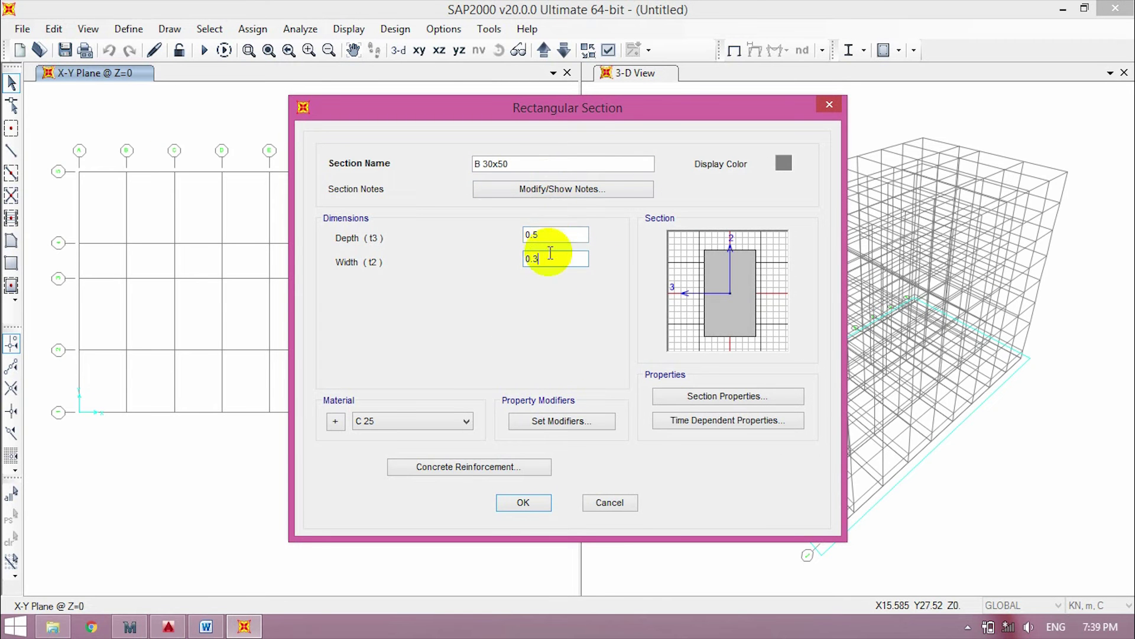
left_click(541, 235)
left_click(535, 237)
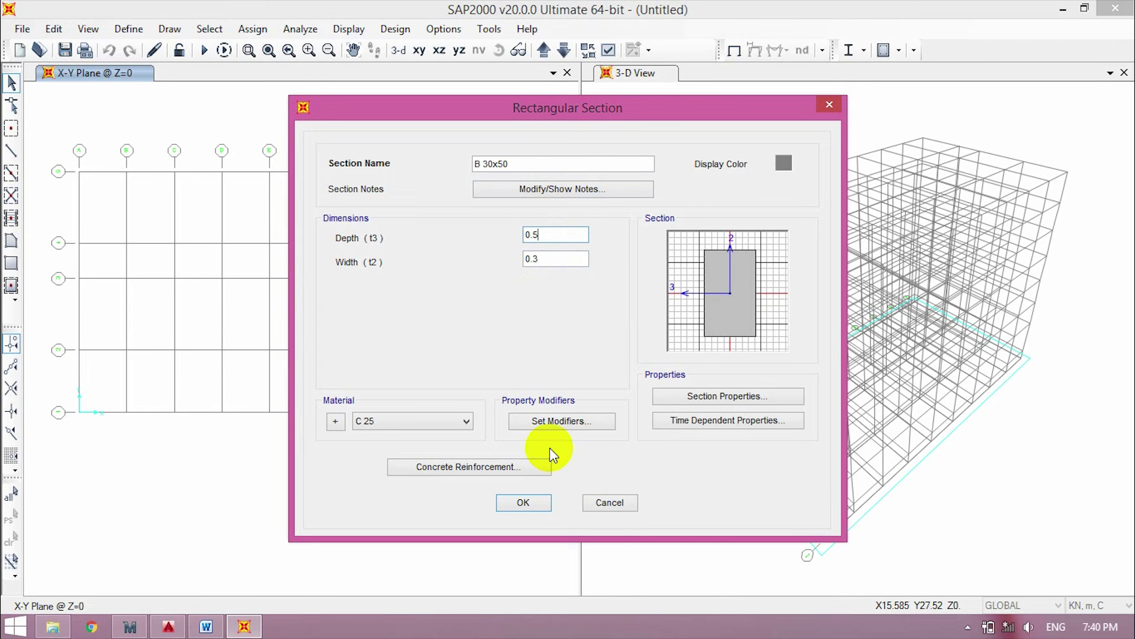
left_click(718, 420)
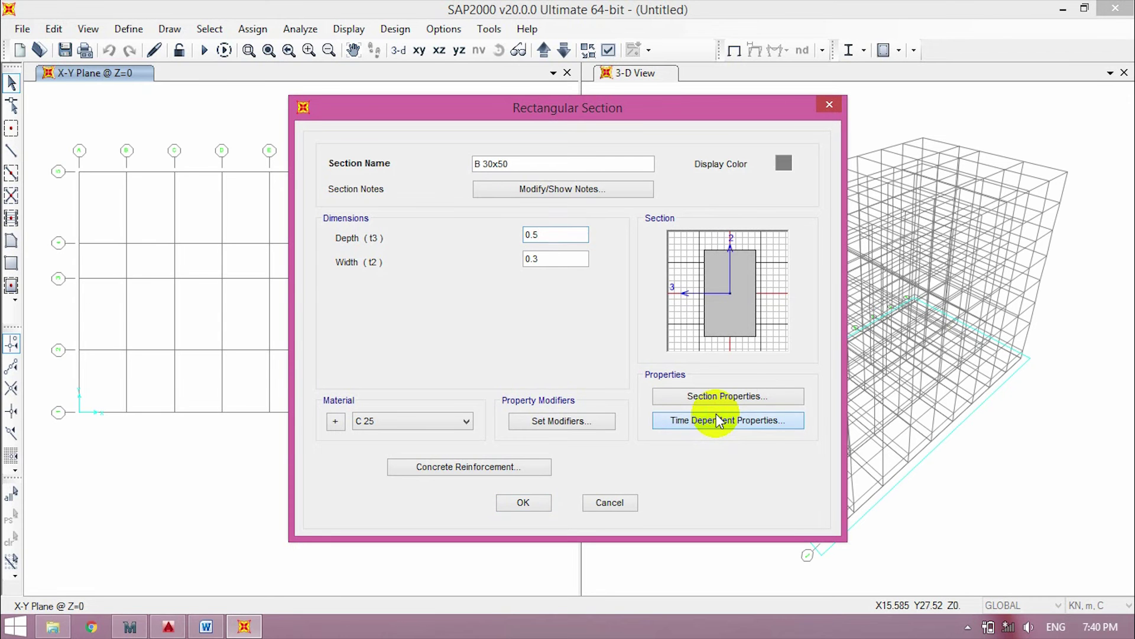
left_click(745, 231)
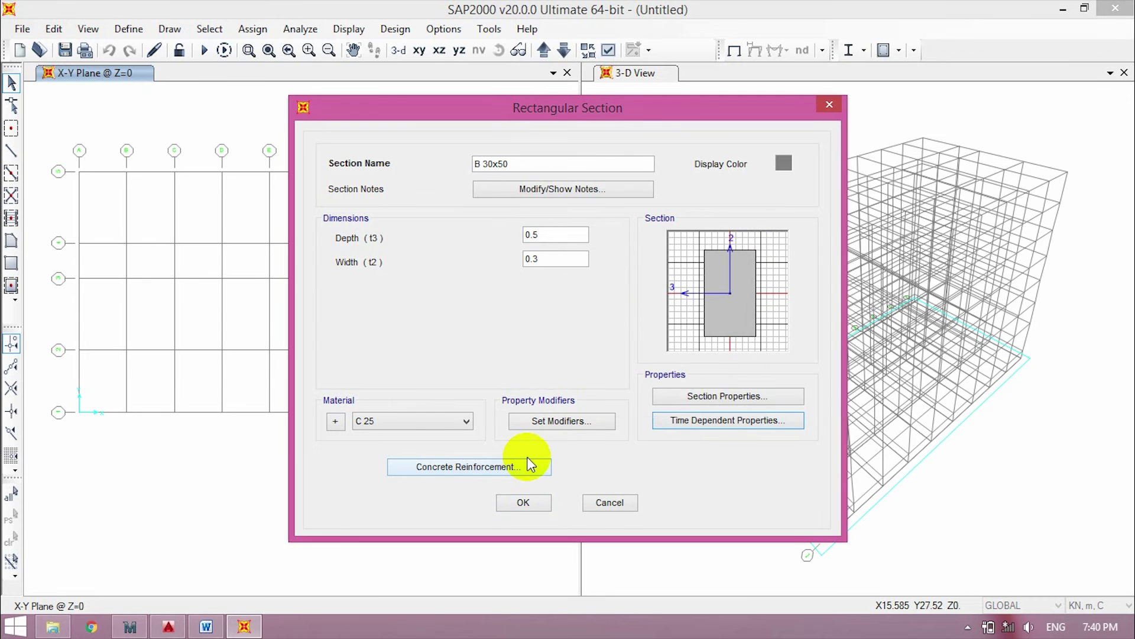
In the B 30x50 beam's concrete reinforcement data, set the top and bottom cover to the longitudinal rebar center to 0.085 m
left_click(519, 467)
left_click_drag(609, 70, 508, 92)
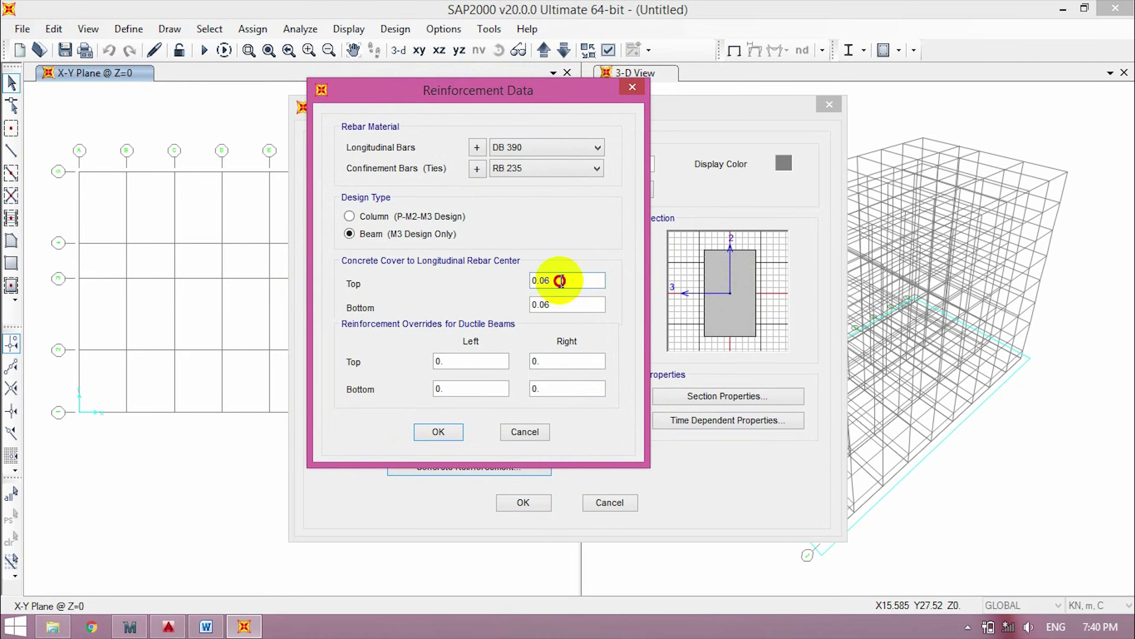
left_click_drag(535, 281, 590, 282)
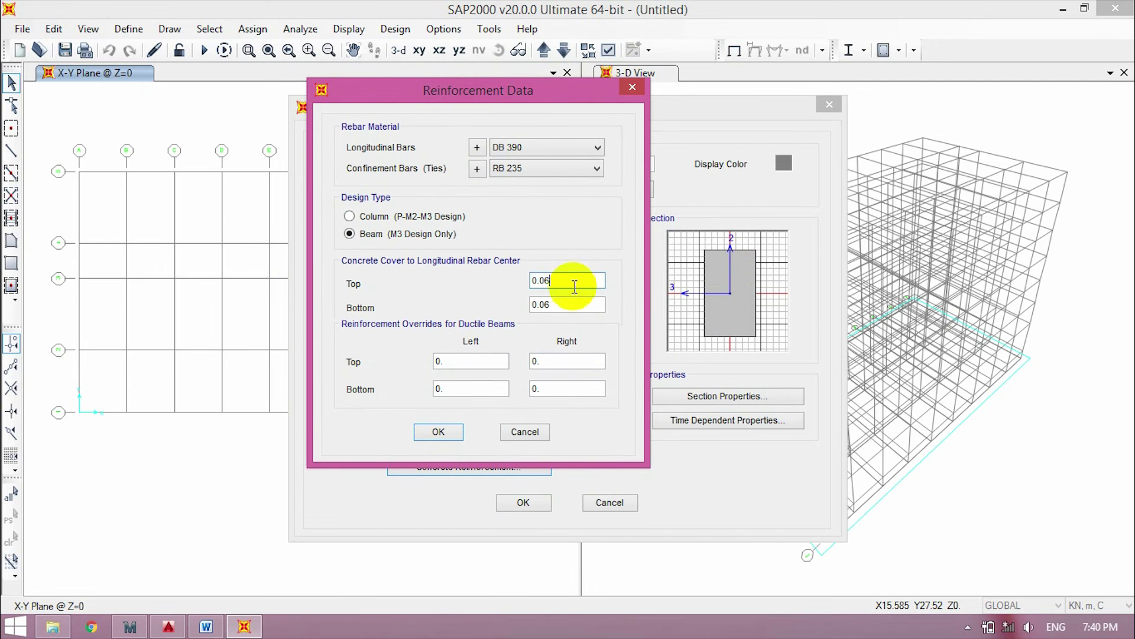
left_click(392, 281)
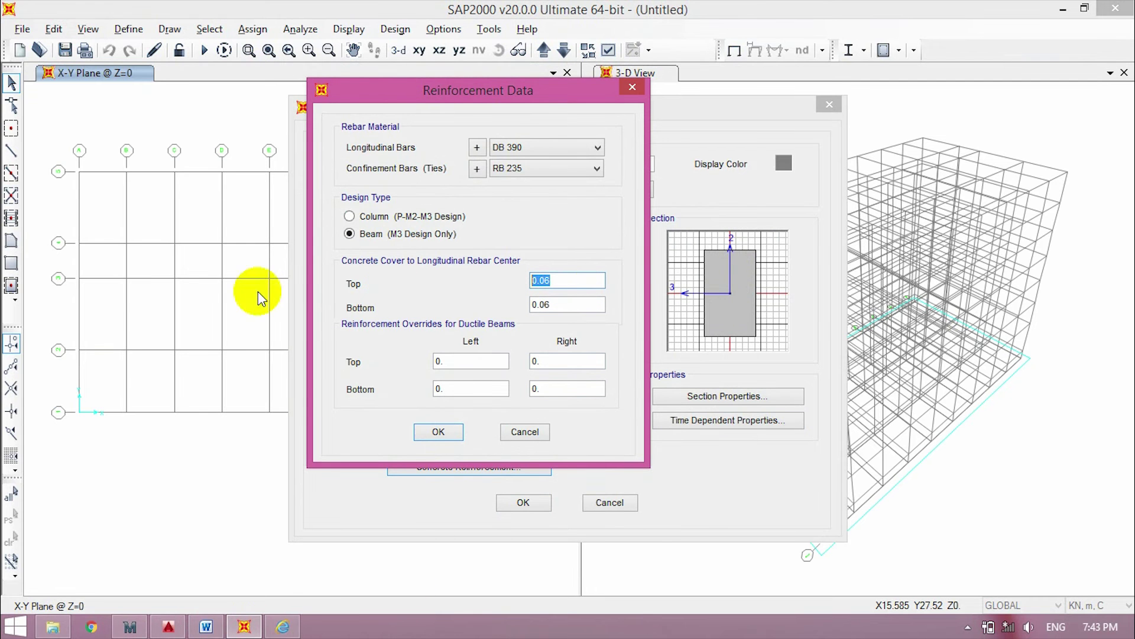
left_click(562, 281)
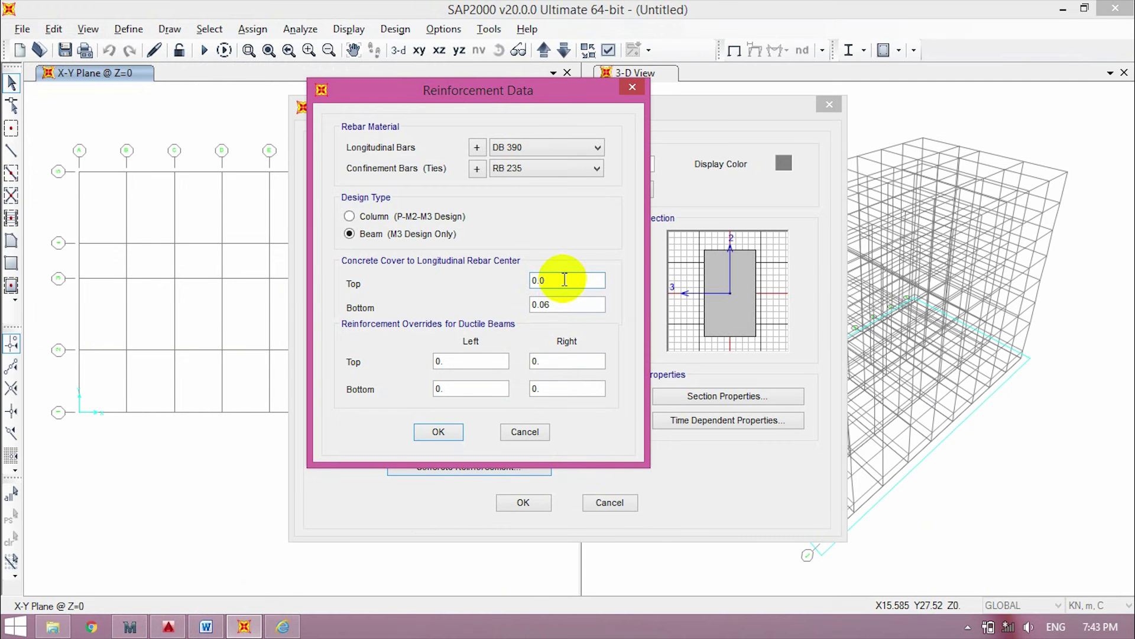
type("85")
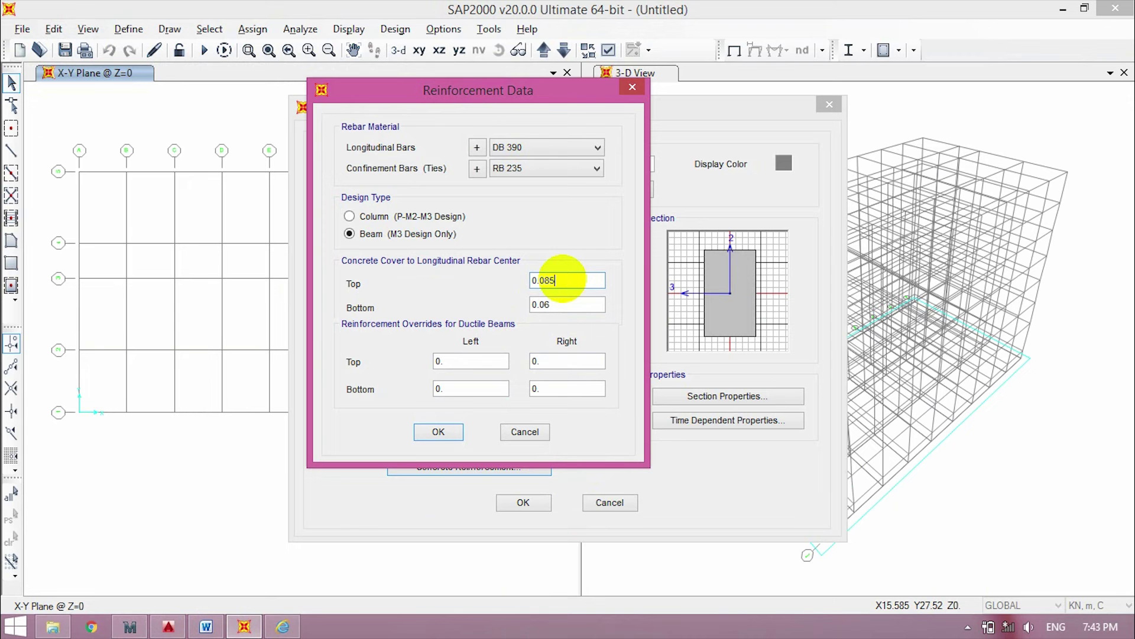
left_click(571, 304)
type("85")
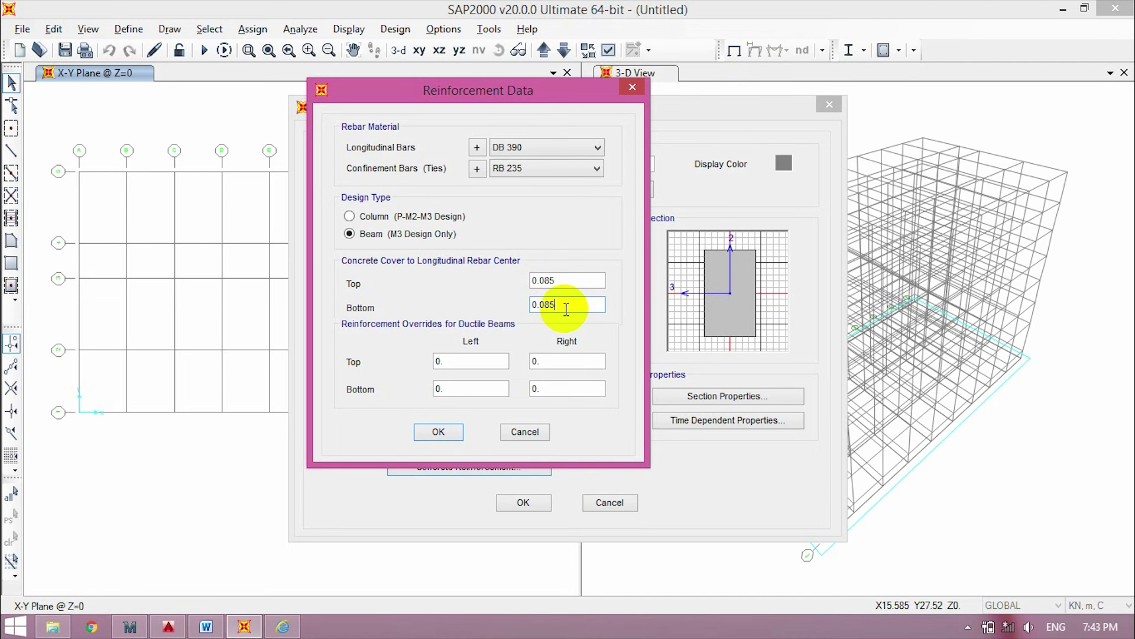
left_click(968, 626)
right_click(985, 520)
left_click(981, 525)
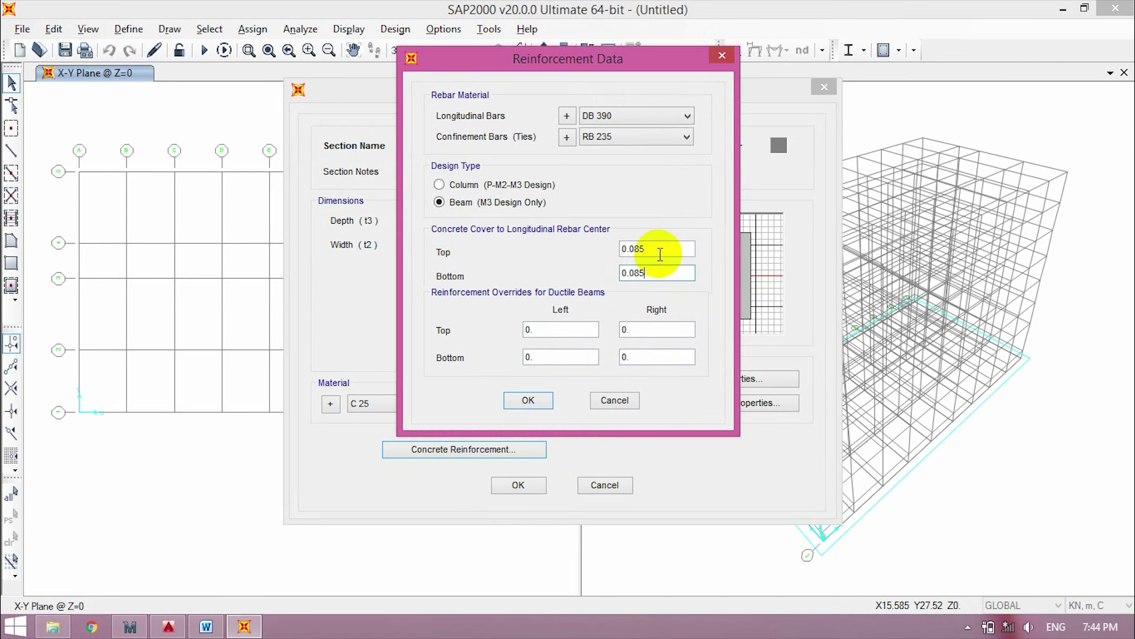
Set the beam's bottom concrete cover to 0.06 m, then accept the reinforcement data and the B 30x50 section
left_click(662, 248)
left_click(532, 401)
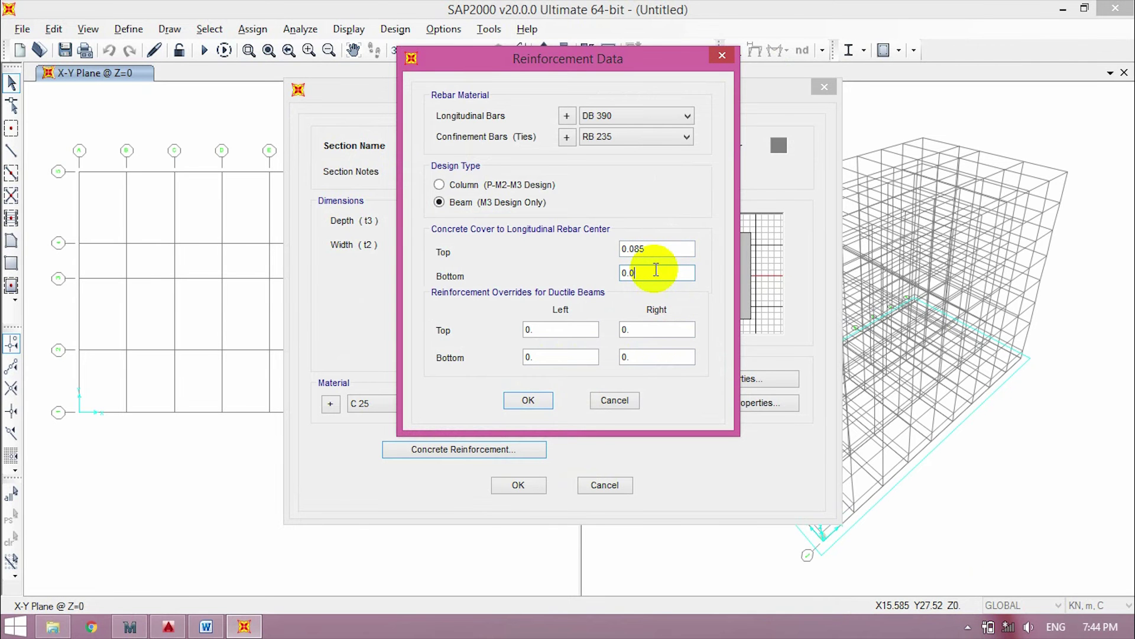
left_click(527, 400)
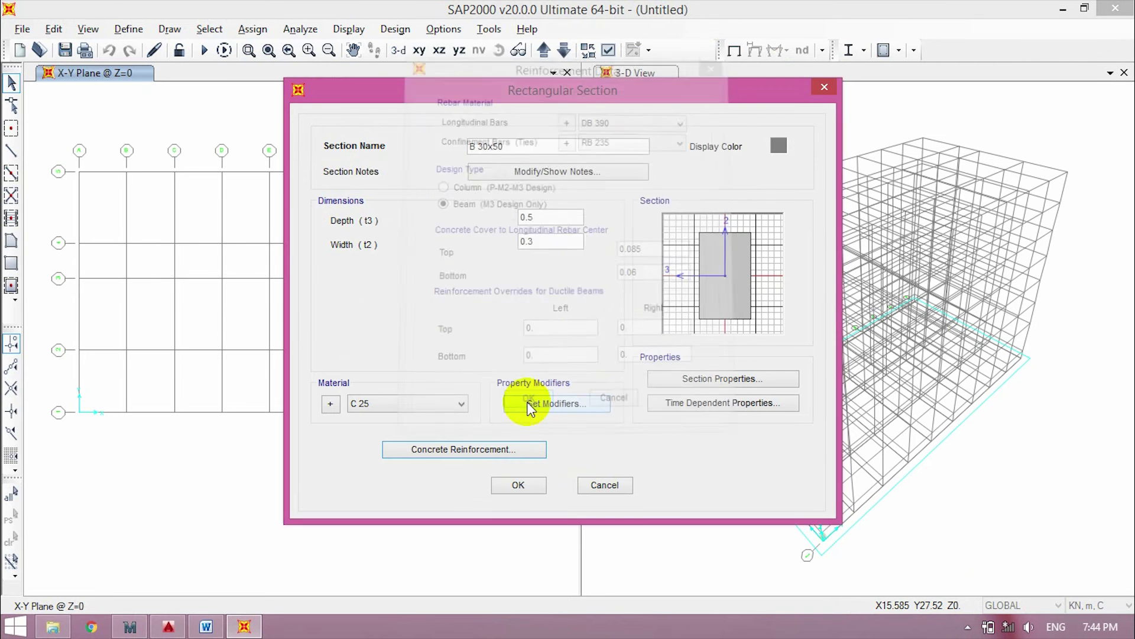
left_click(510, 490)
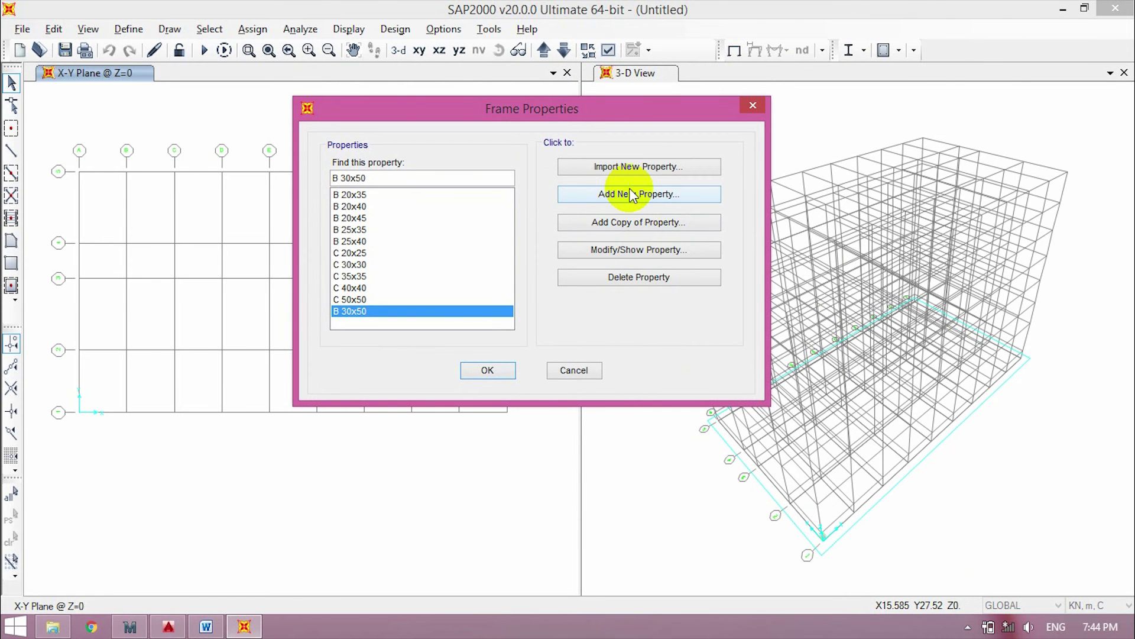
Add a copy of the B 30x50 section named B 30x60 with a depth of 0.6 m and accept it
left_click(621, 222)
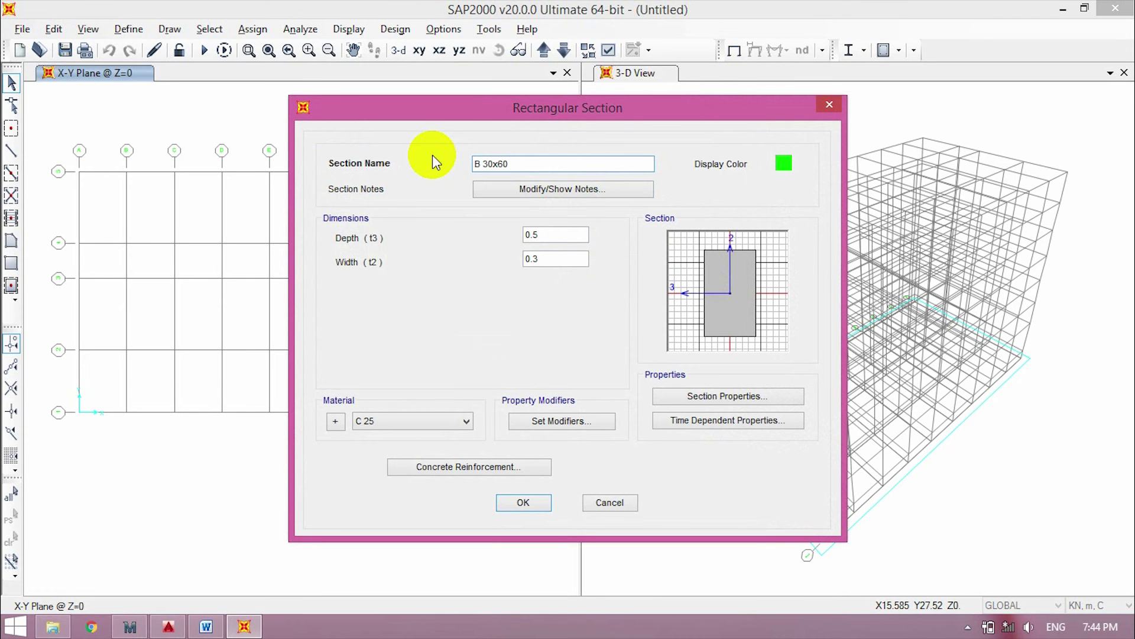
left_click(539, 234)
type("6")
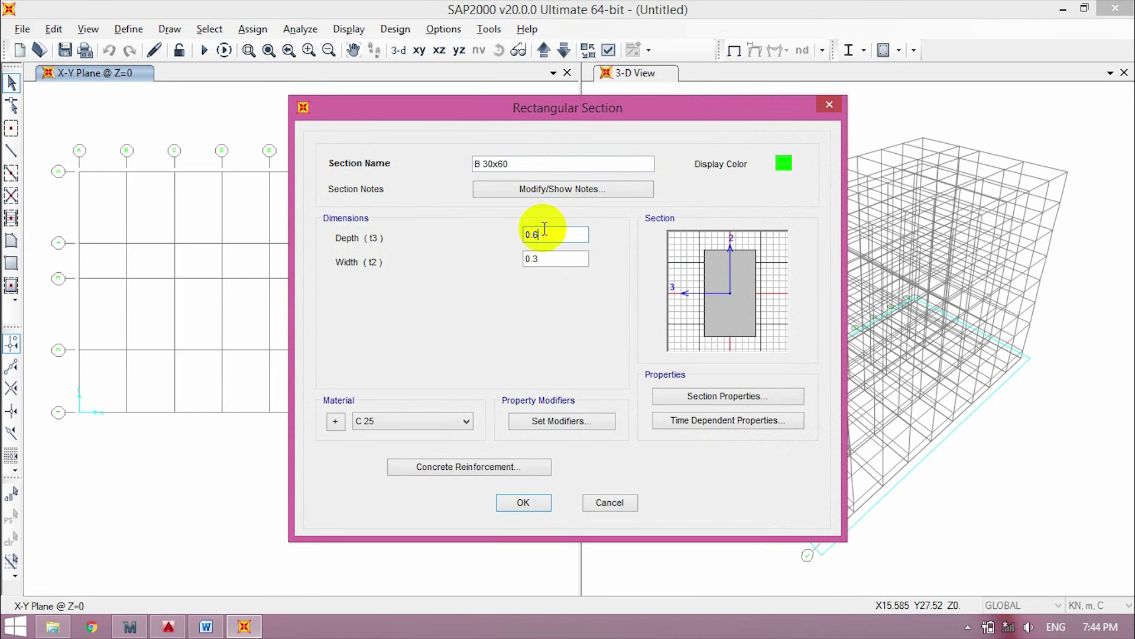
left_click(541, 258)
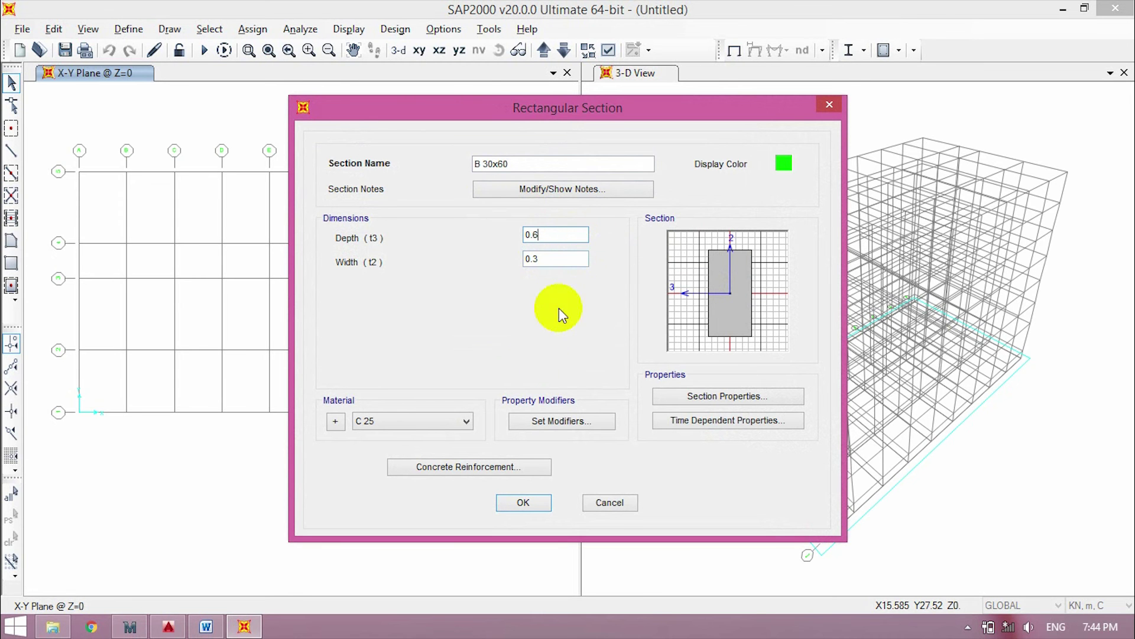
left_click(521, 509)
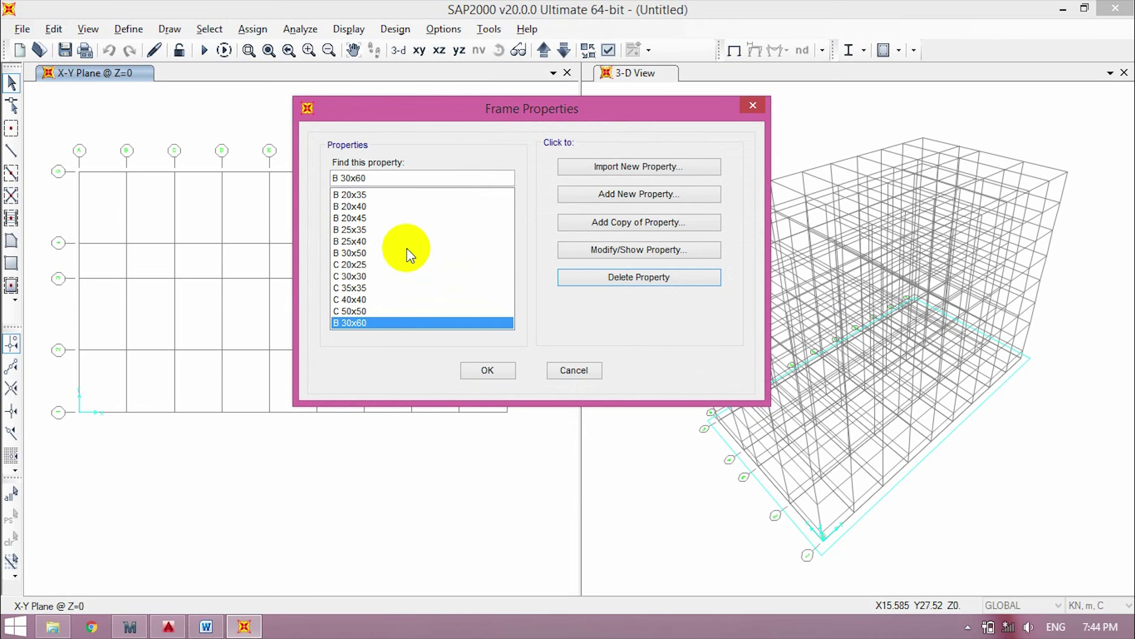
Review the defined beam and column frame sections, then accept the frame properties list
left_click_drag(453, 289, 381, 314)
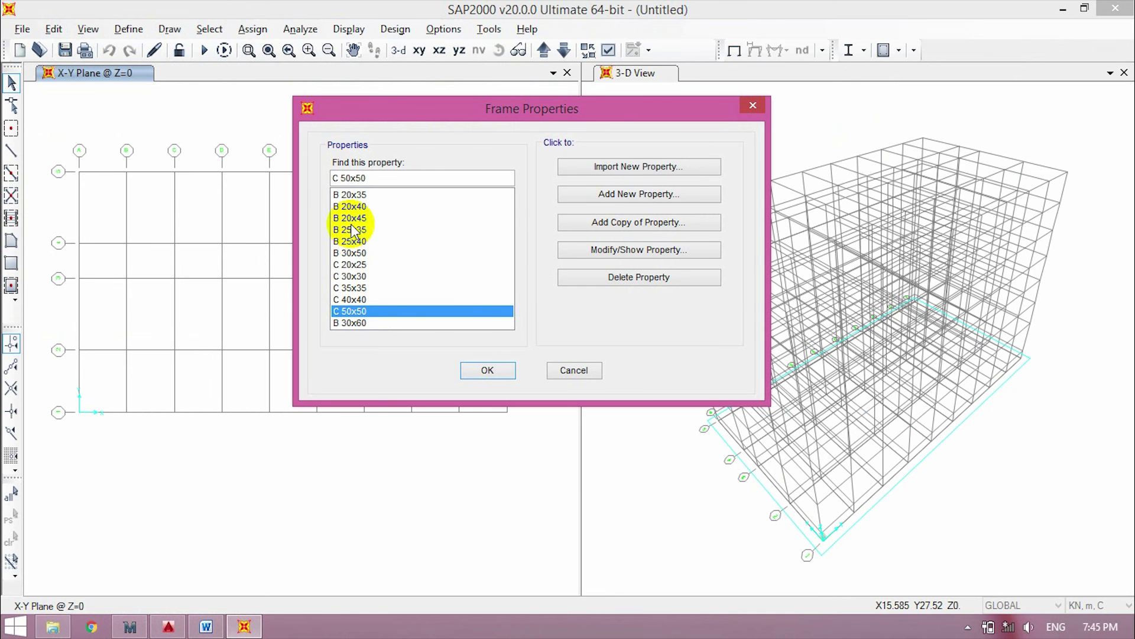
left_click(357, 193)
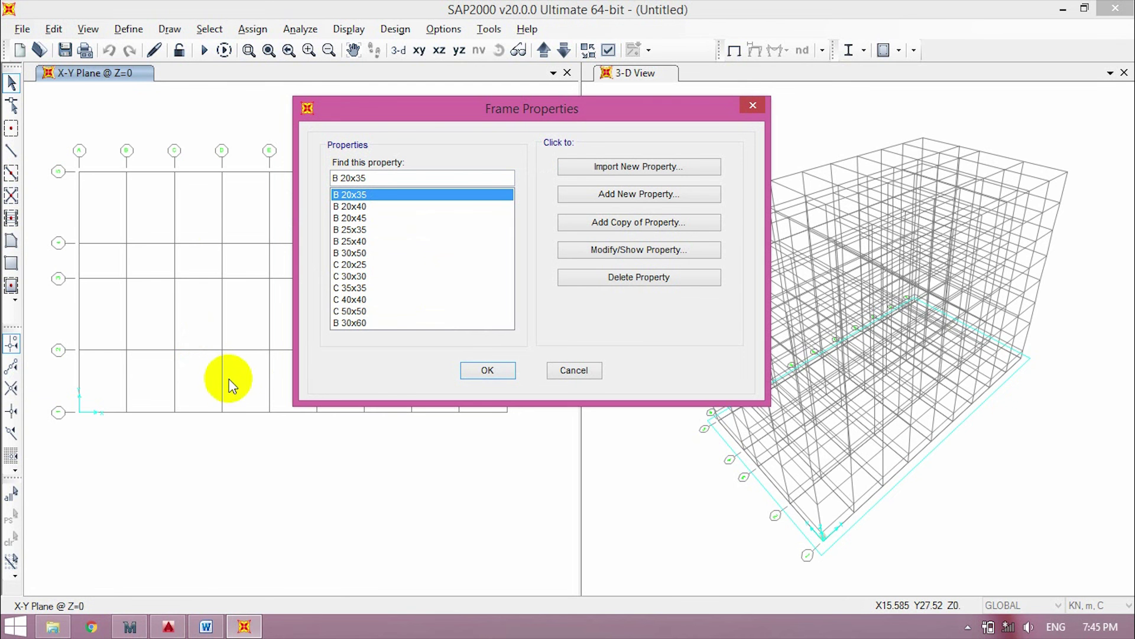
left_click(505, 376)
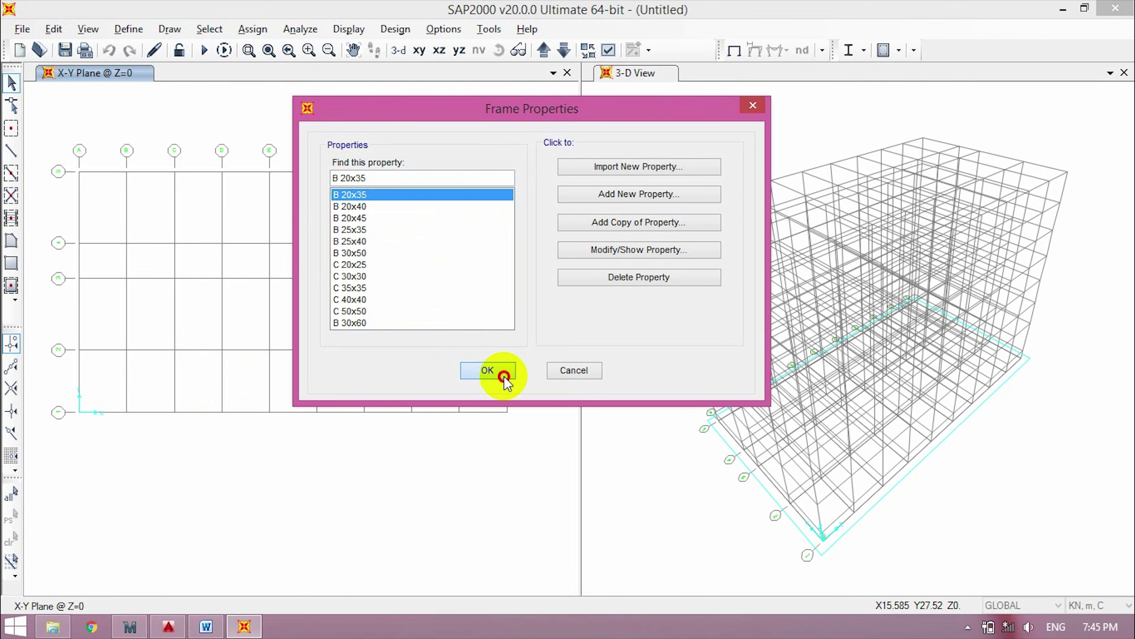
middle_click_drag(413, 483, 363, 477)
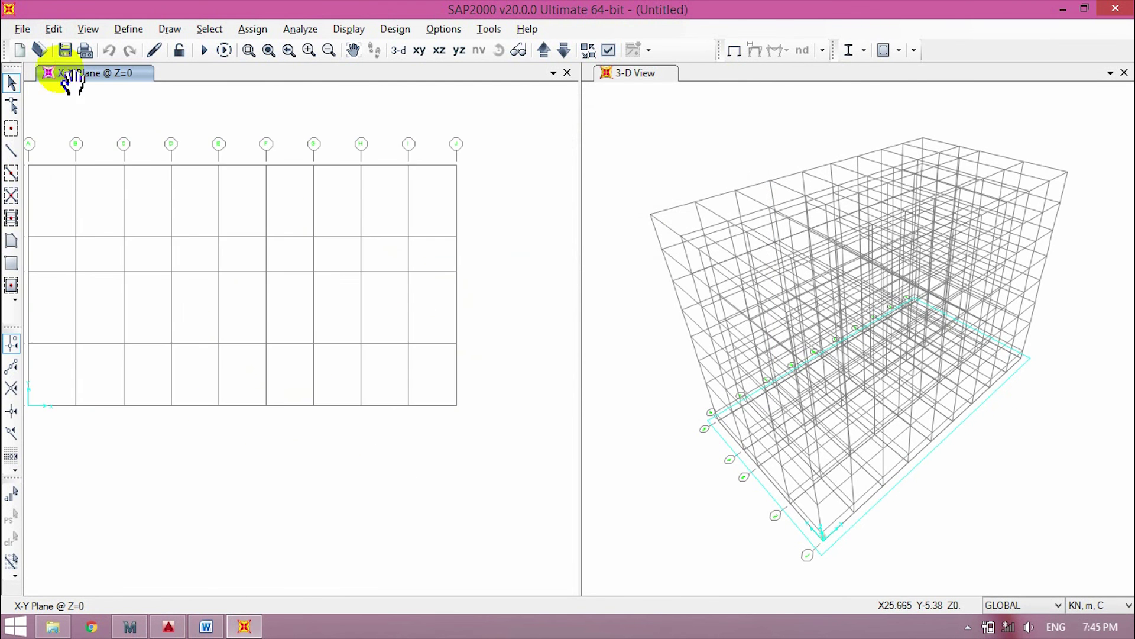
Save the model as Hotel in the Hotel Design folder inside YEAR 4 > Sap2000 Design
left_click(72, 51)
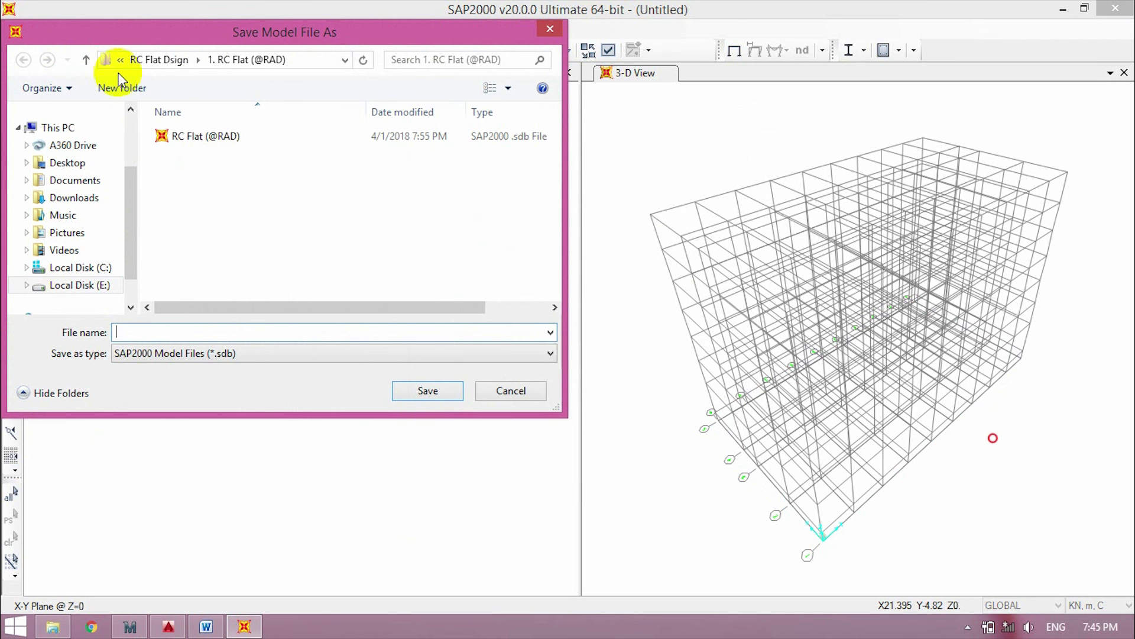
left_click(83, 61)
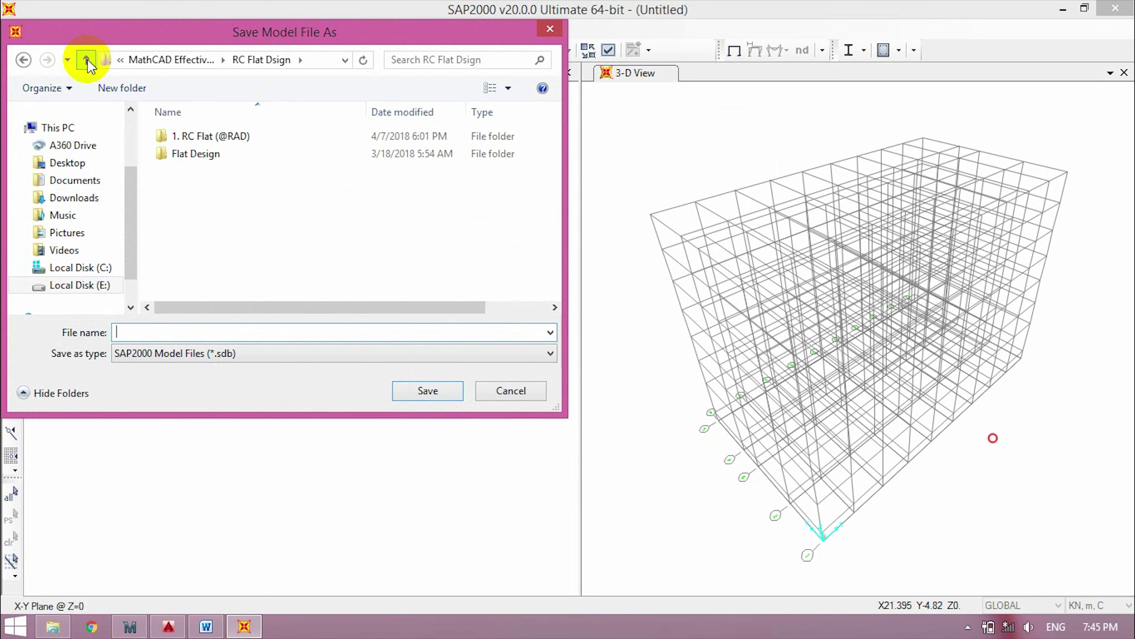
left_click(87, 60)
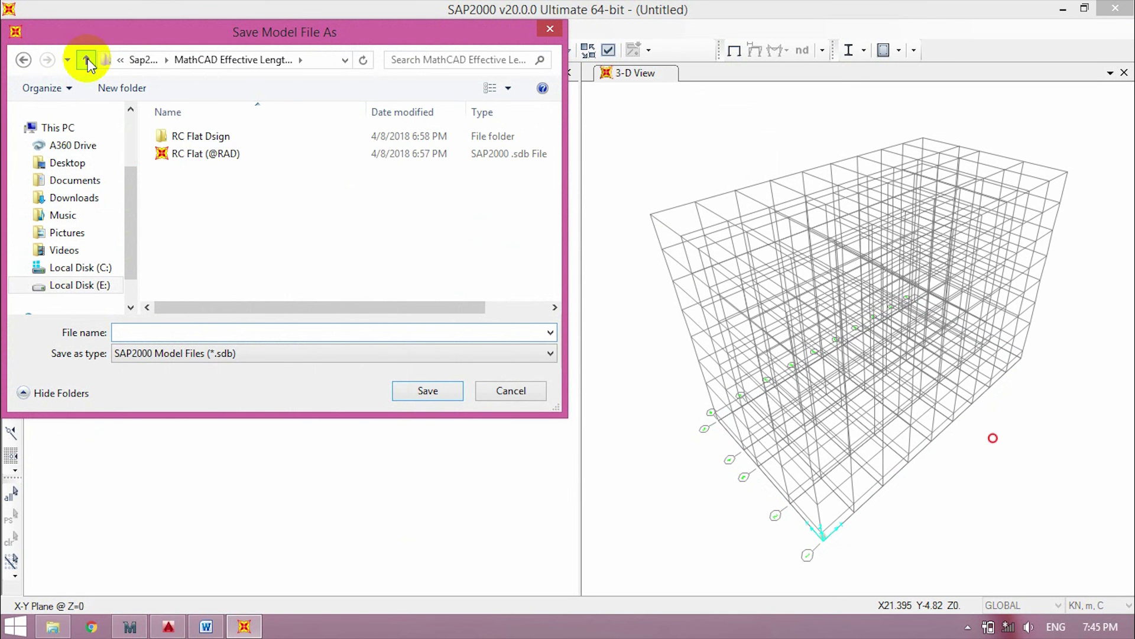
left_click(87, 61)
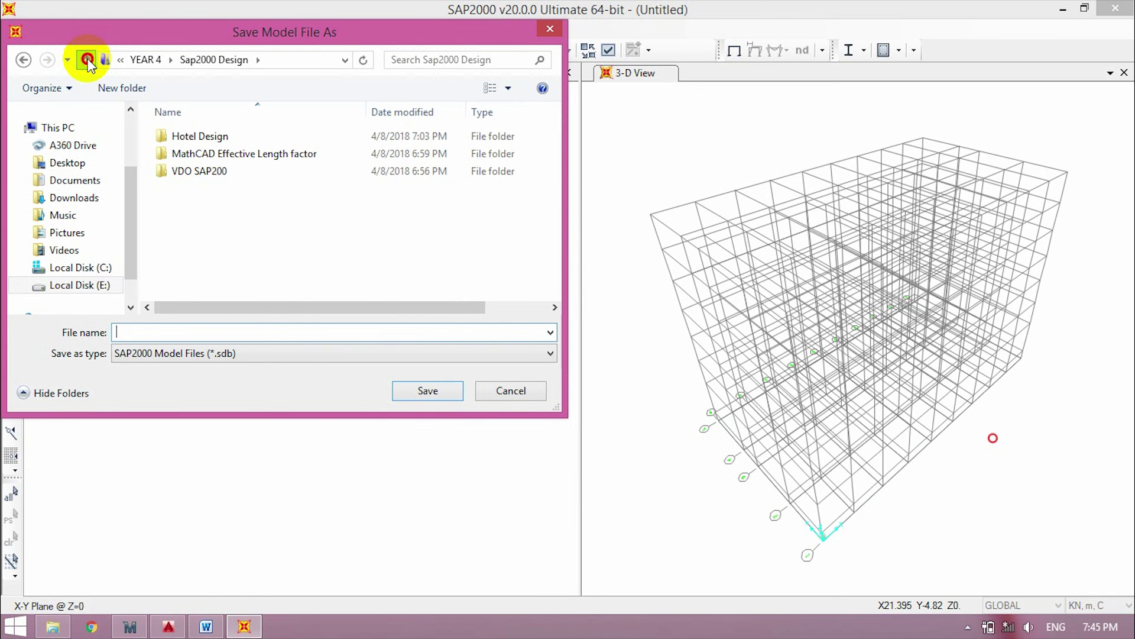
left_click(87, 60)
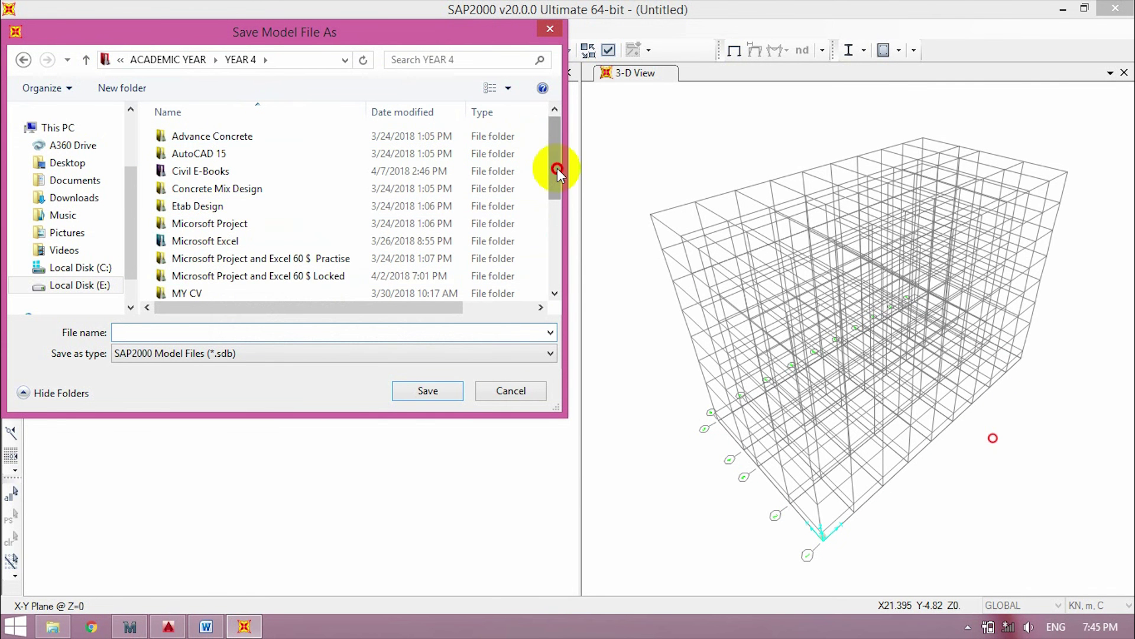
left_click_drag(557, 172, 543, 242)
double_click(284, 245)
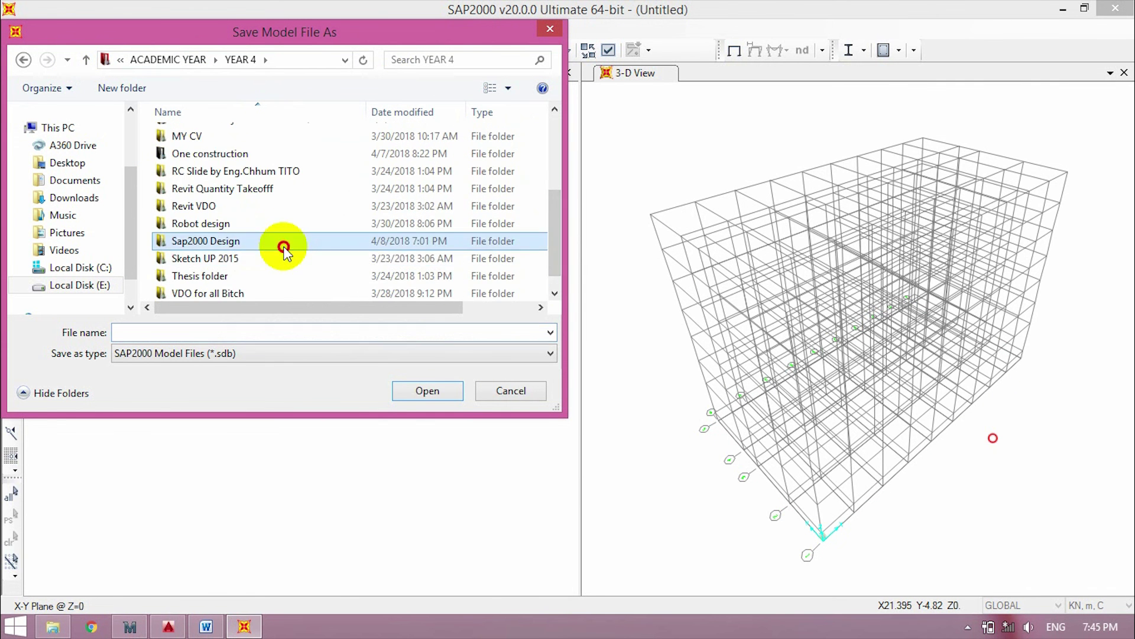
right_click(191, 204)
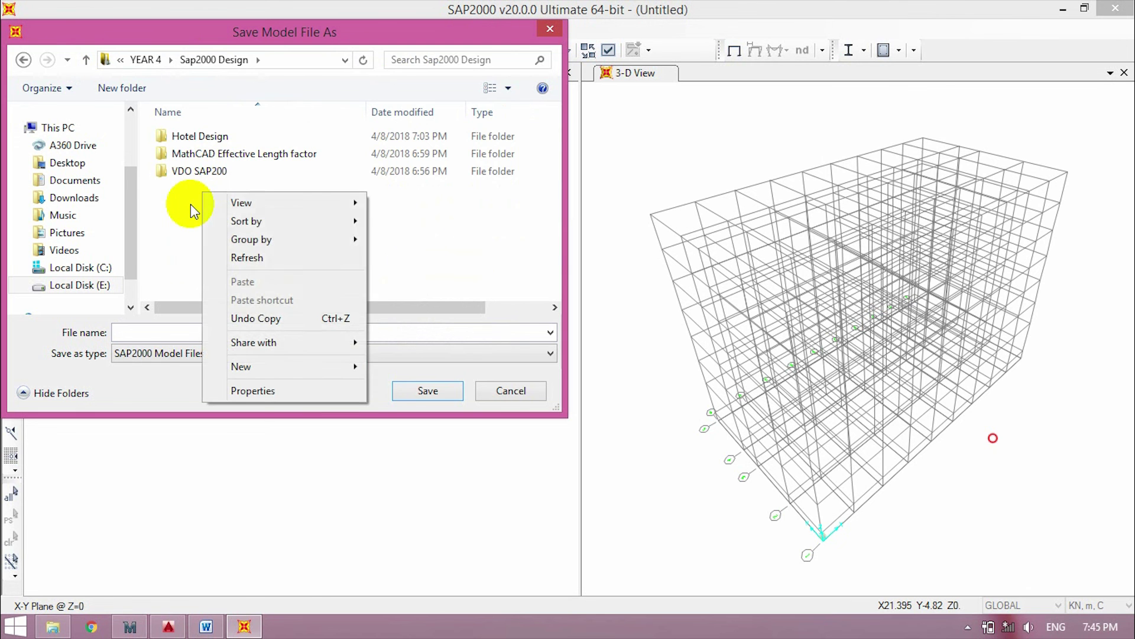
left_click(192, 172)
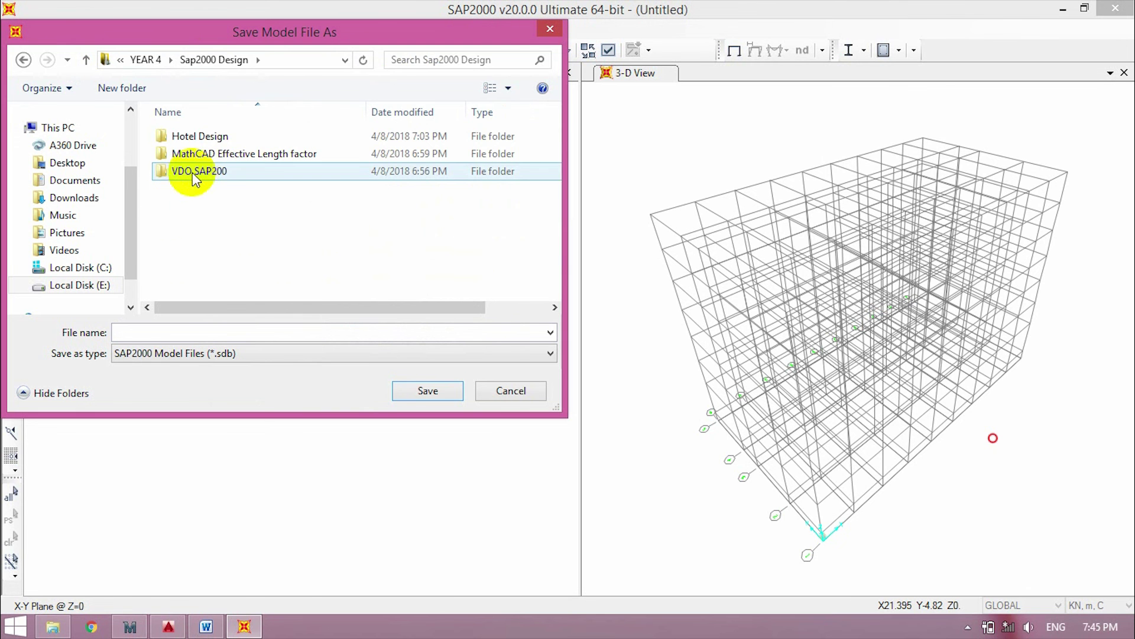
double_click(208, 138)
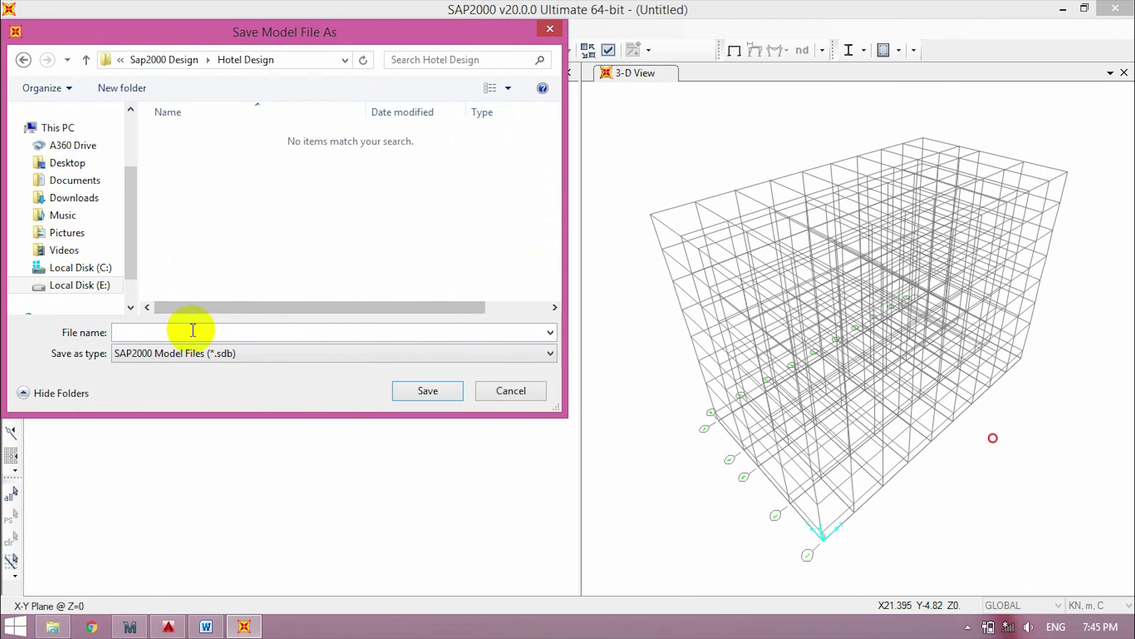
left_click(167, 333)
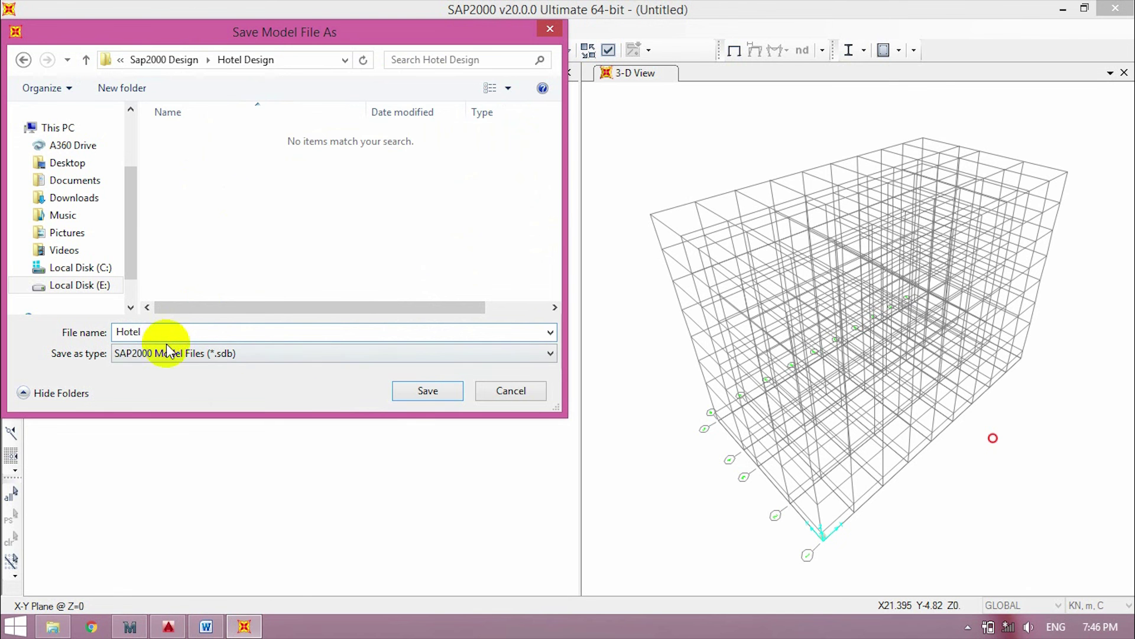
left_click(408, 391)
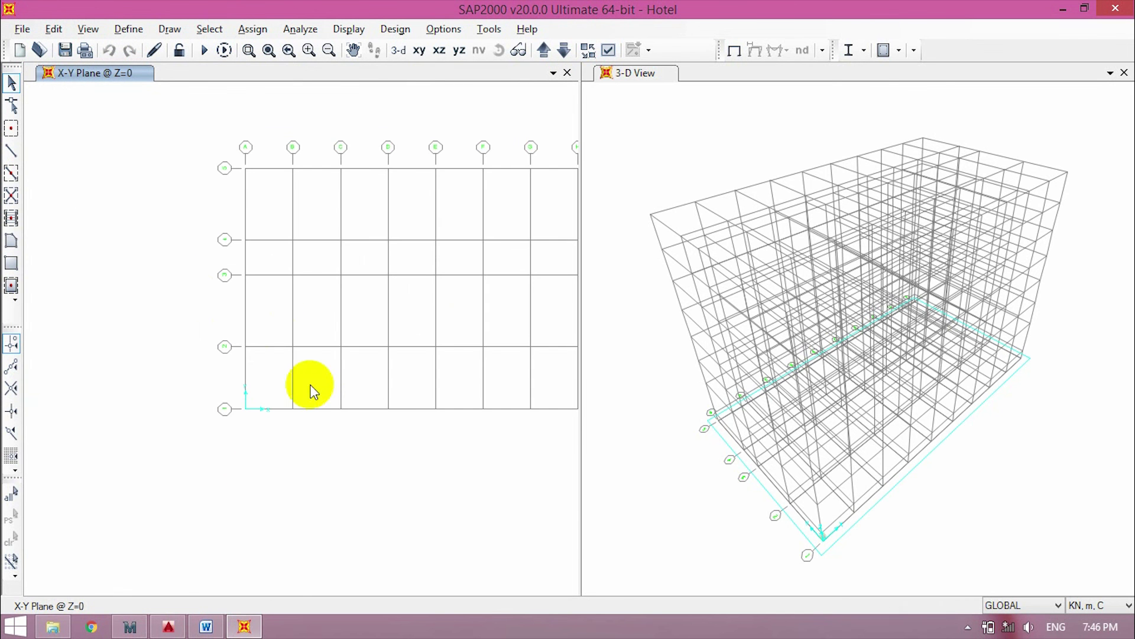
left_click(206, 626)
left_click(206, 626)
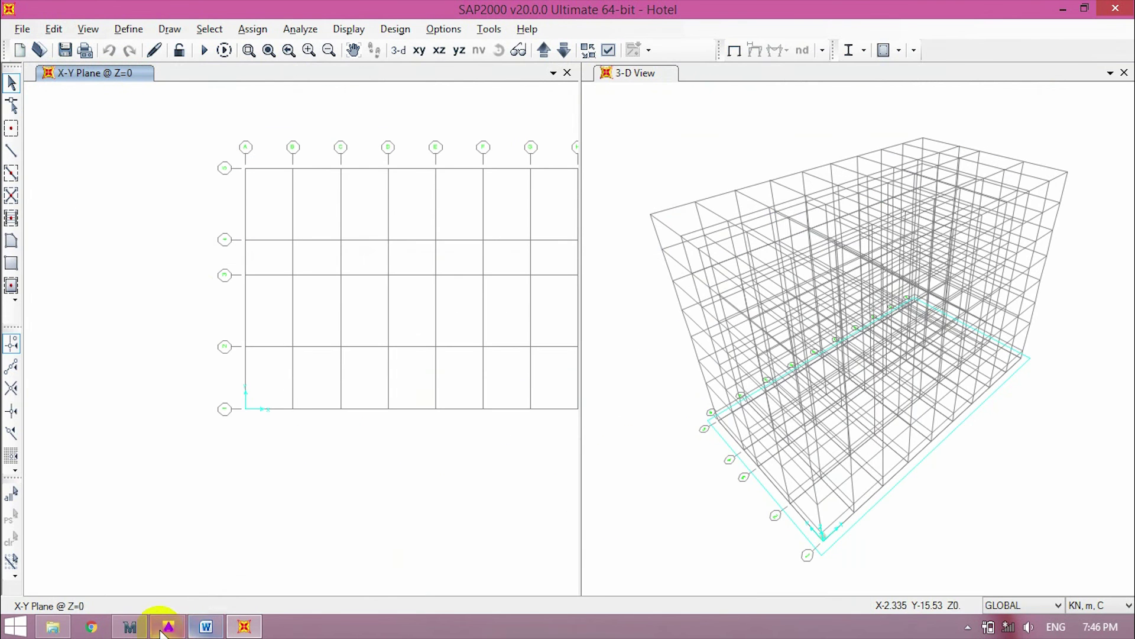
left_click(129, 626)
left_click(242, 626)
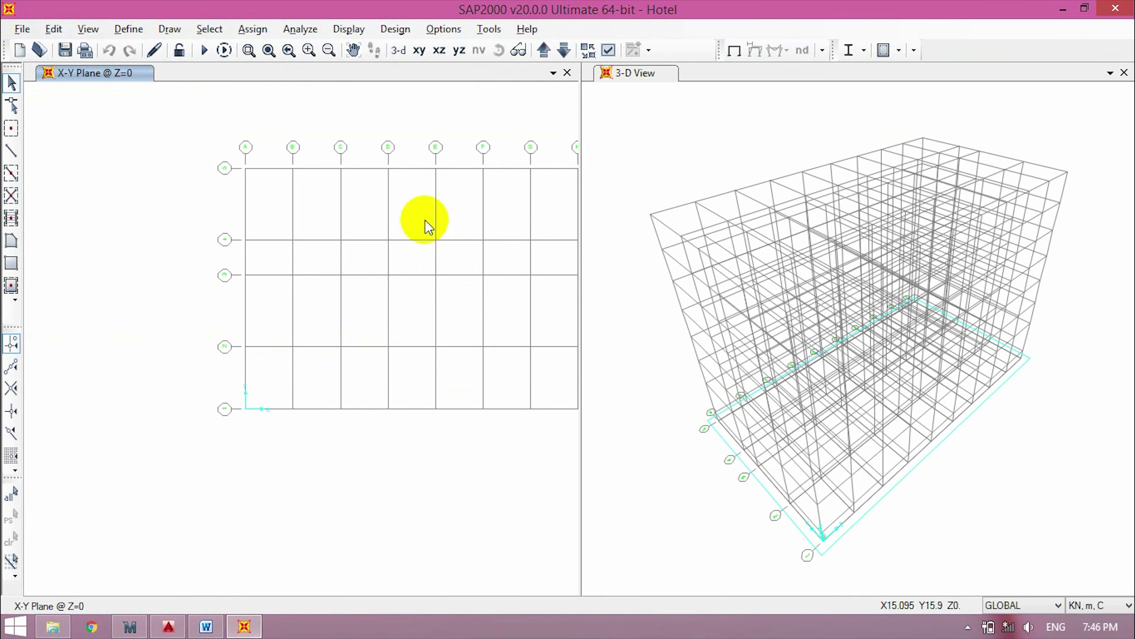
left_click(124, 29)
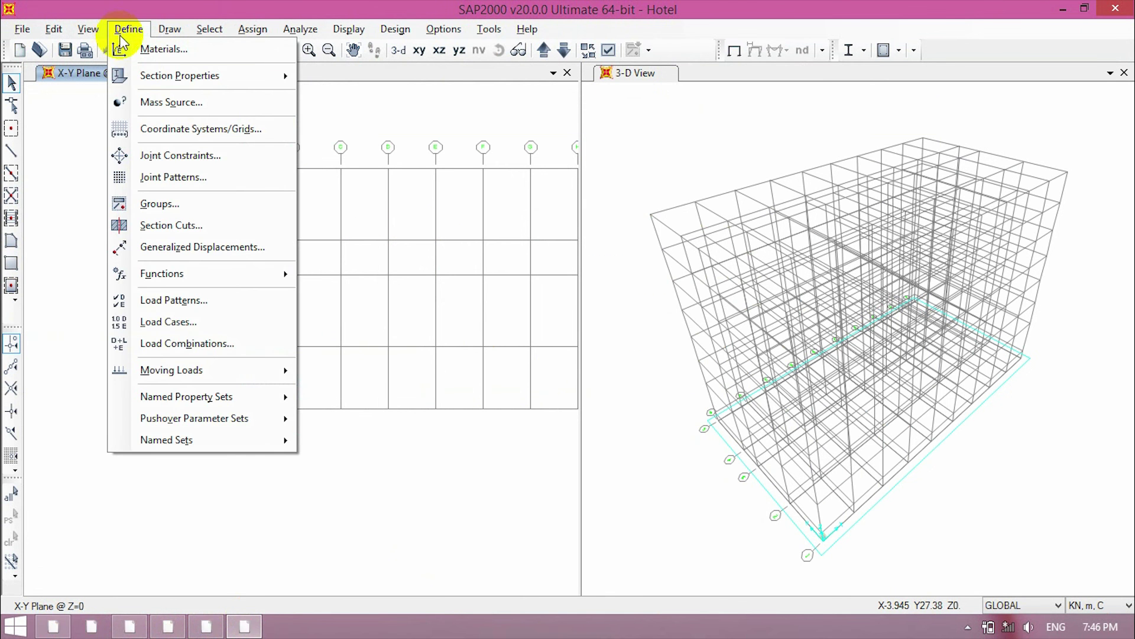
left_click(134, 47)
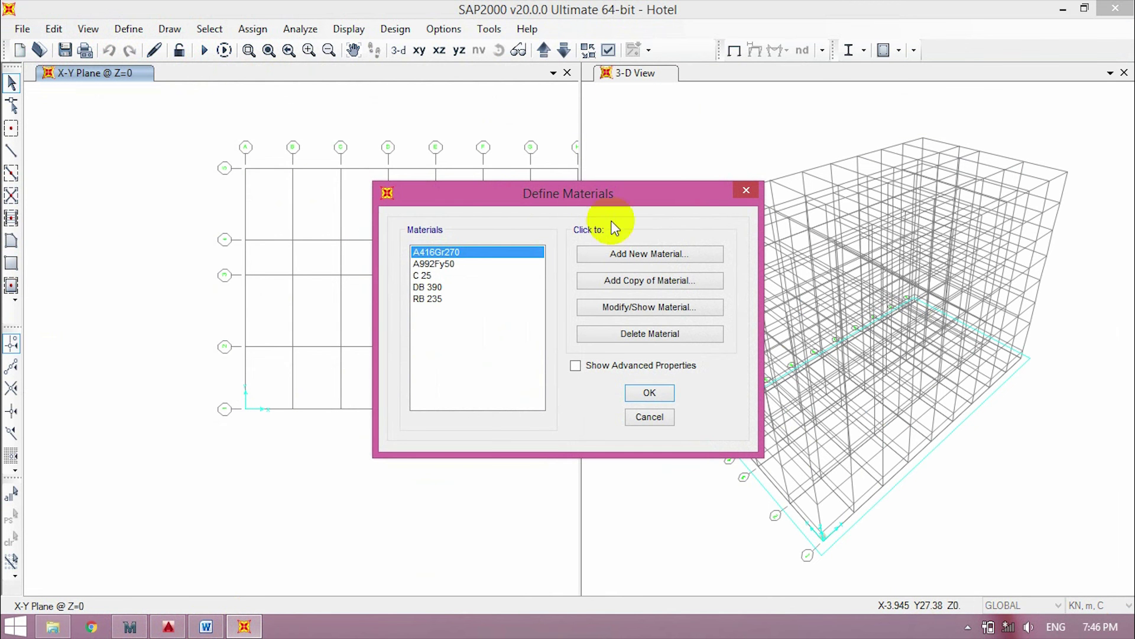
left_click(733, 194)
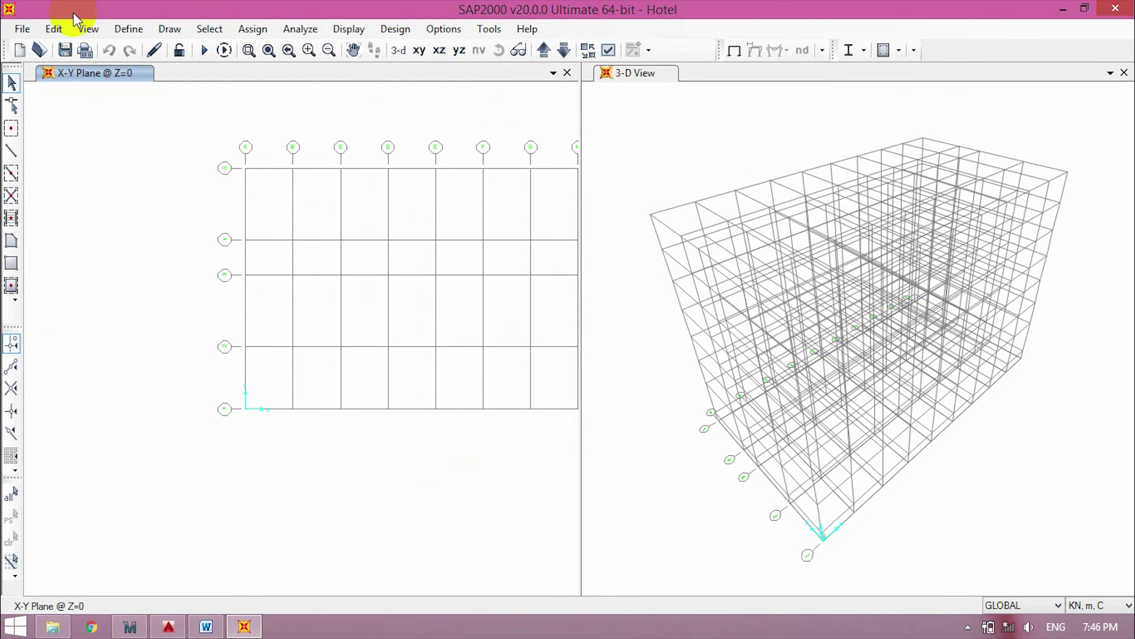
Add a copy of the Slab 100 shell area section and name it 150
left_click(128, 29)
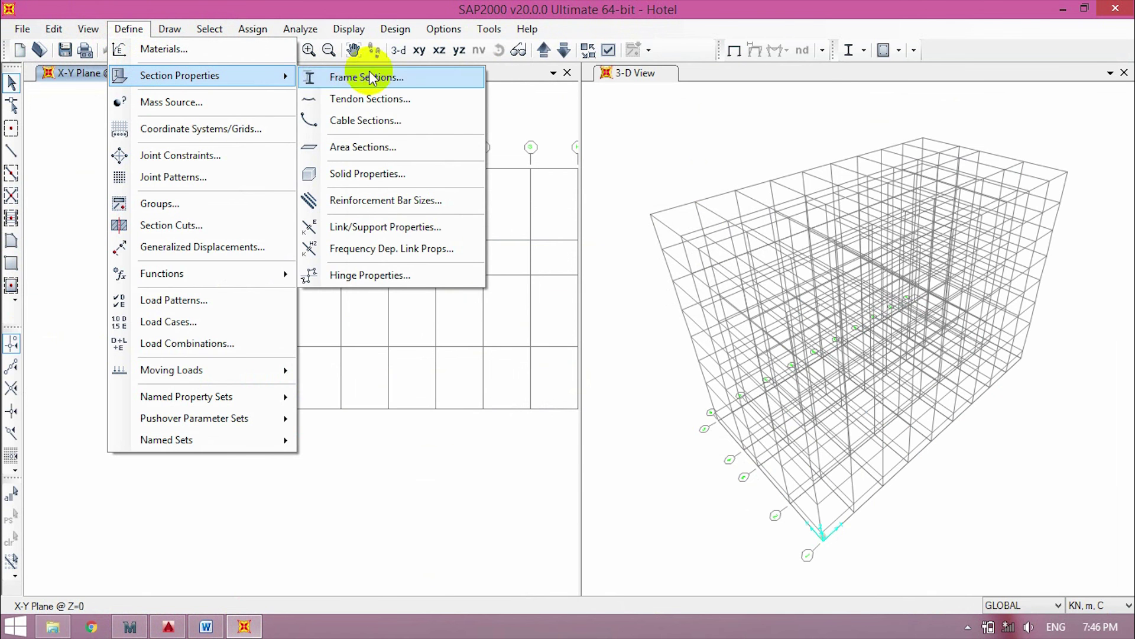
left_click(603, 131)
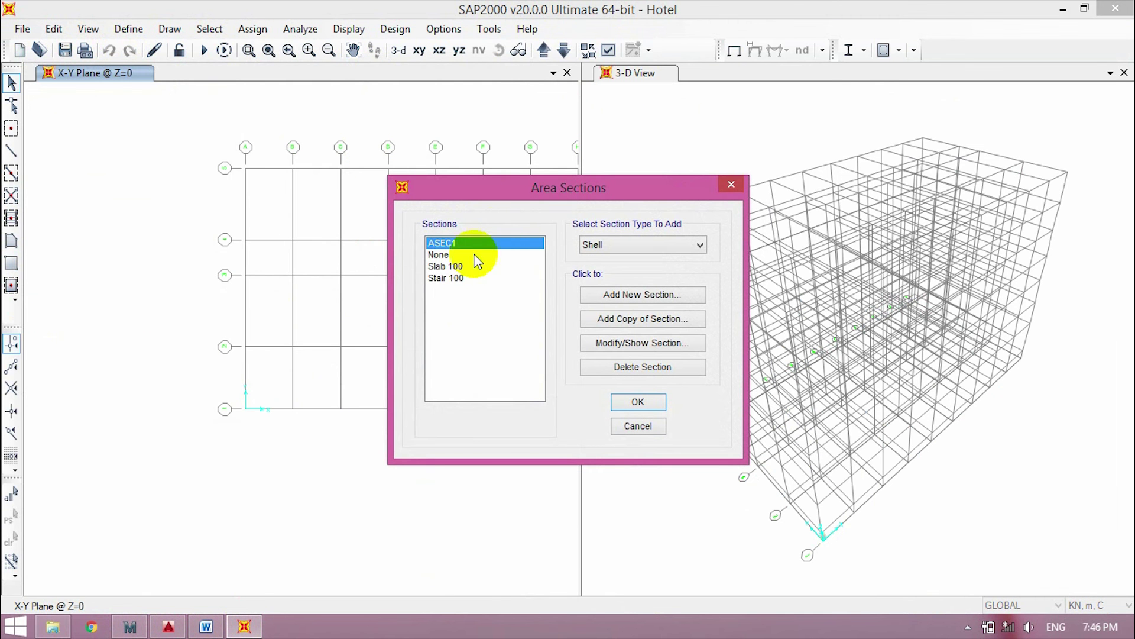
left_click(470, 266)
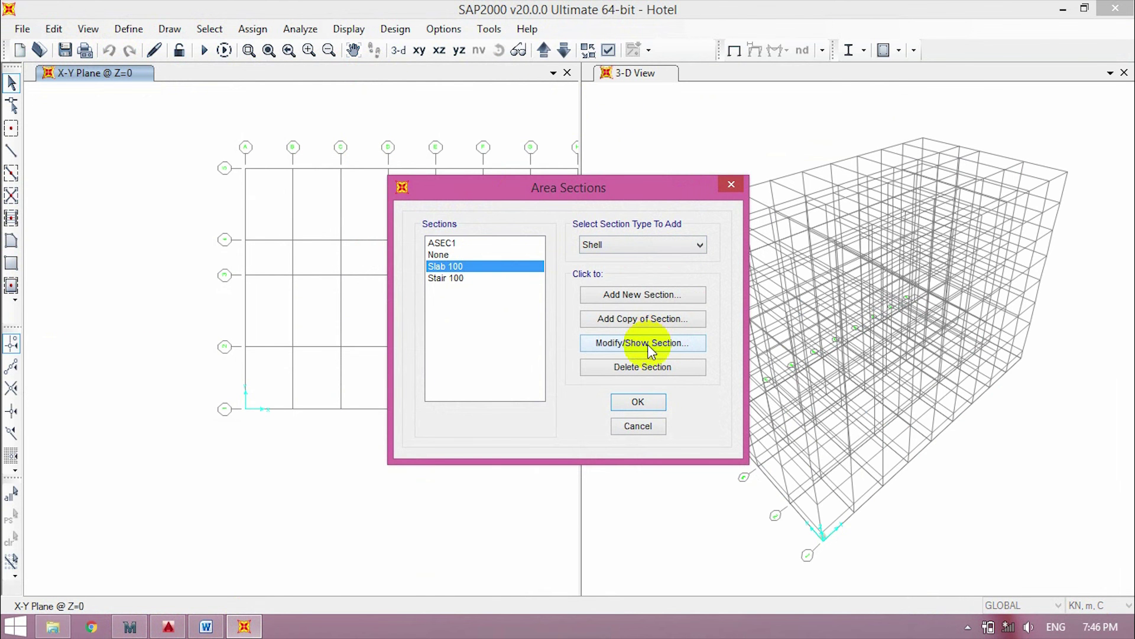
left_click(642, 322)
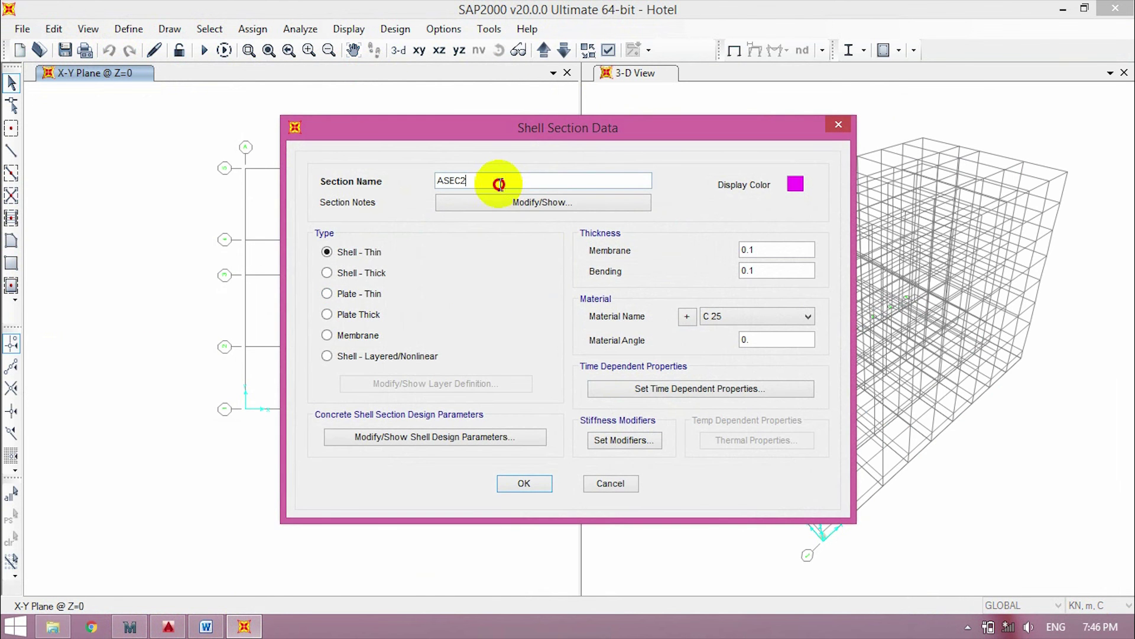
type("150")
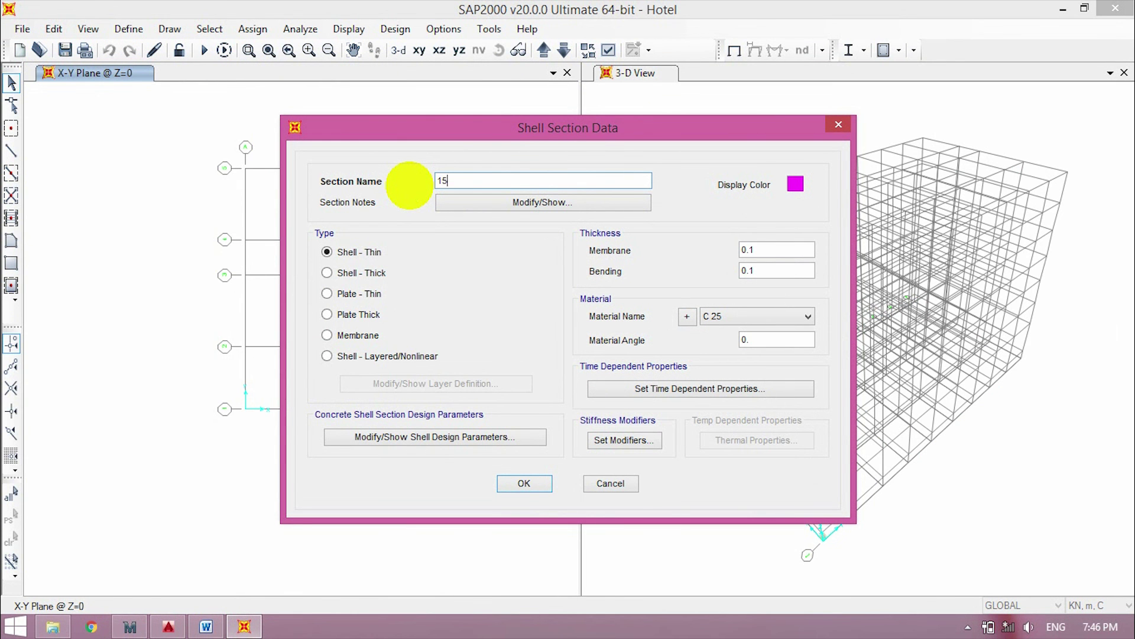
Set the copied section's membrane and bending thickness to 0.15 m with the Shell - Thin type, and accept it
left_click(789, 248)
type("5")
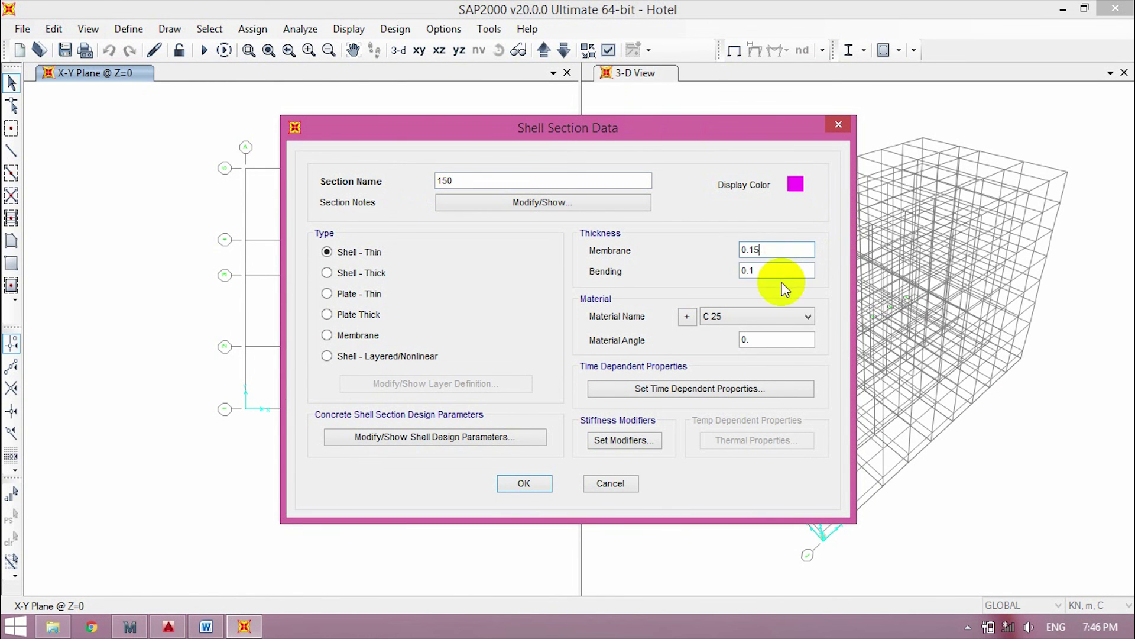
left_click(779, 270)
type("5")
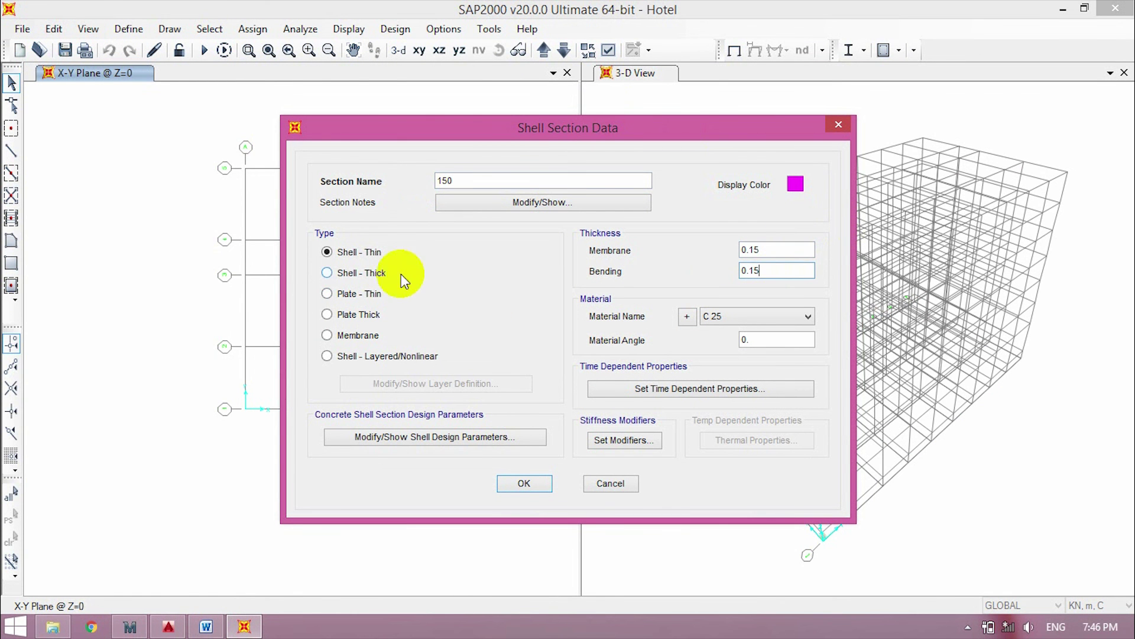
left_click(372, 255)
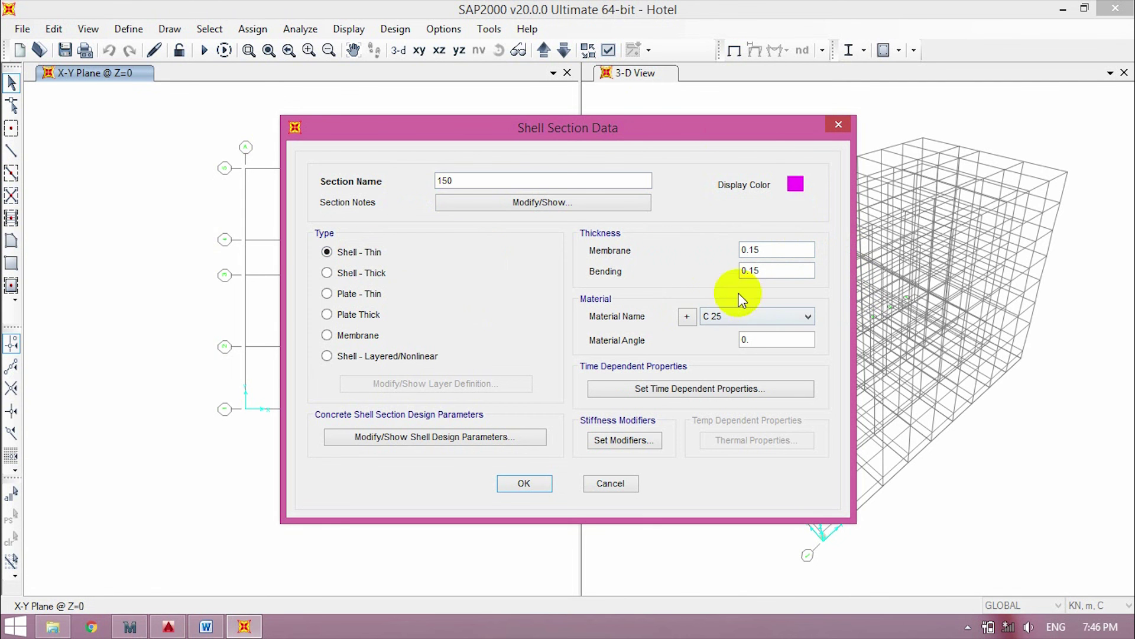
left_click(520, 480)
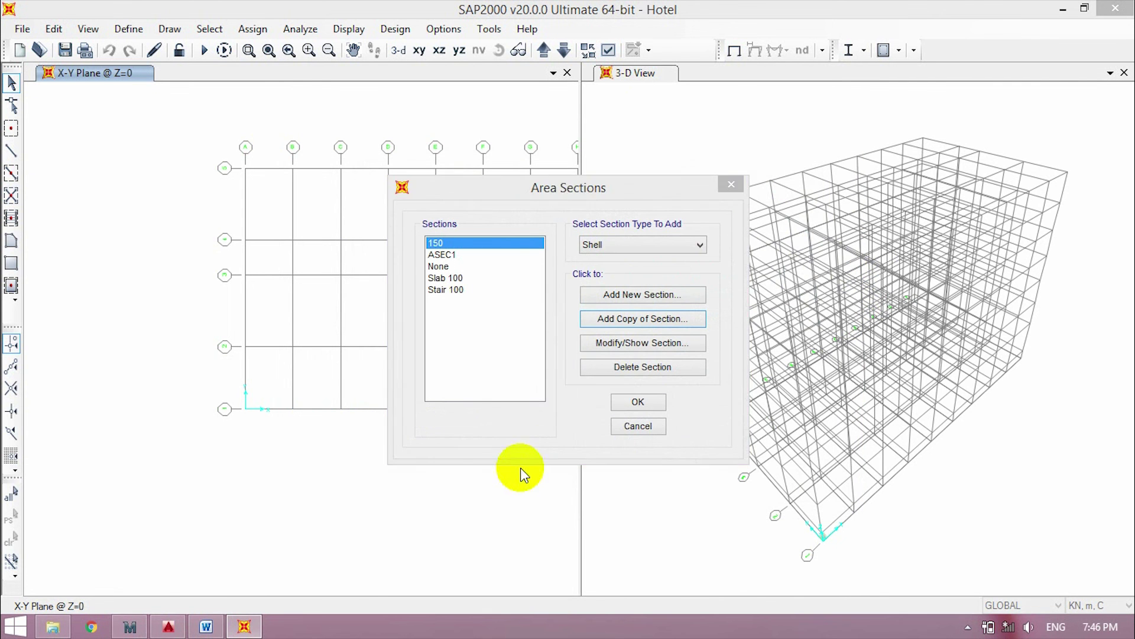
Rename the 150 area section as Slab 150 and accept the area sections
left_click(642, 343)
left_click(440, 182)
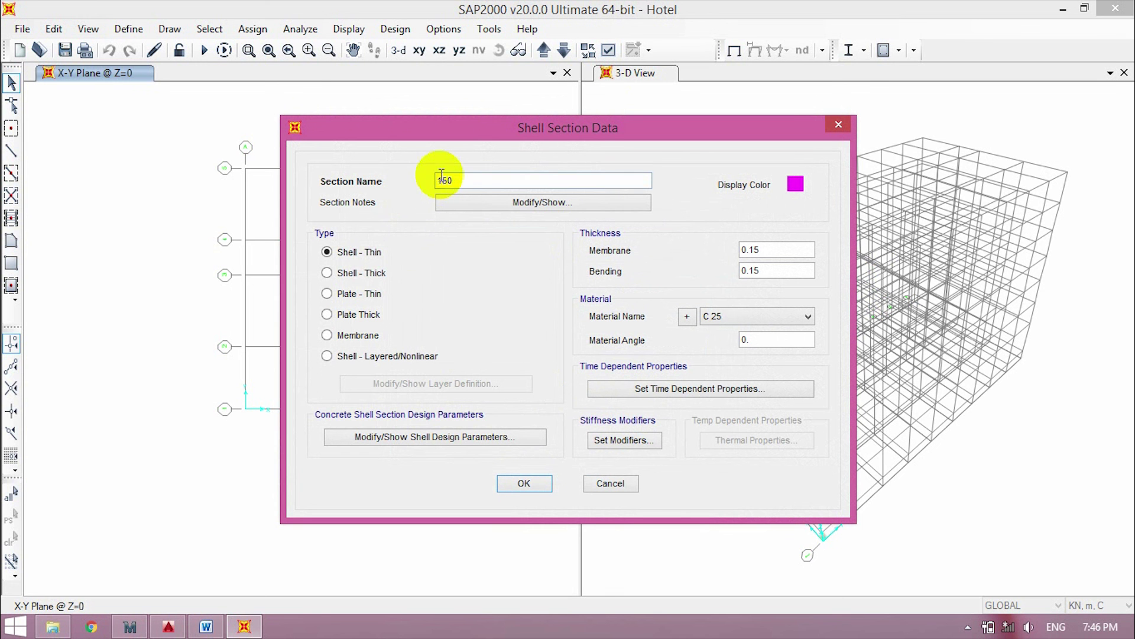
type("Sla")
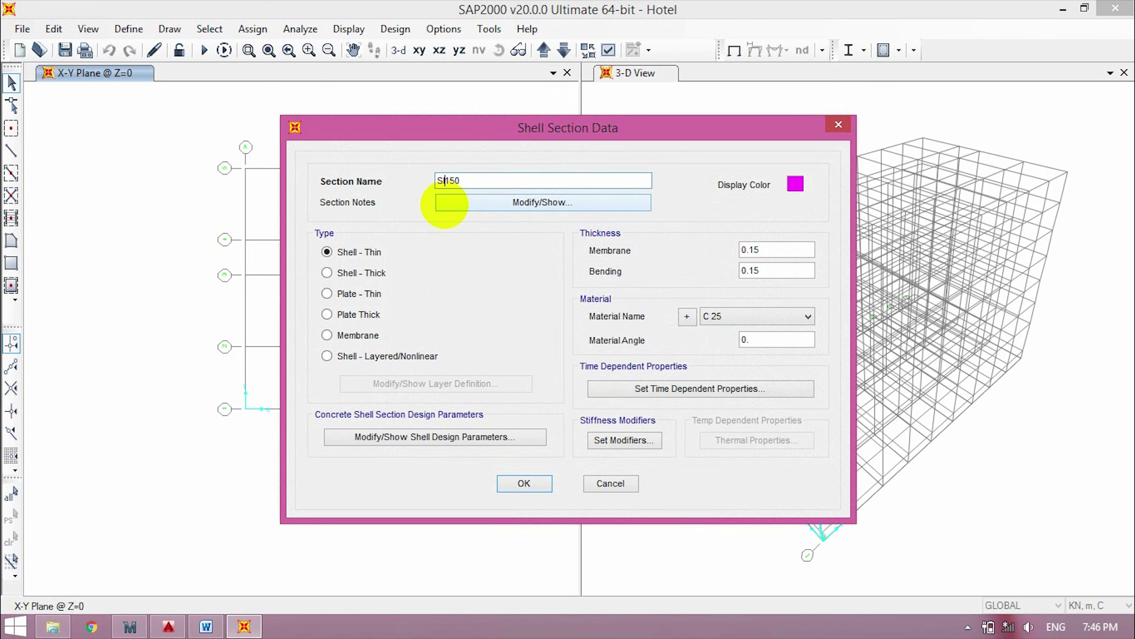
type("b")
left_click(524, 482)
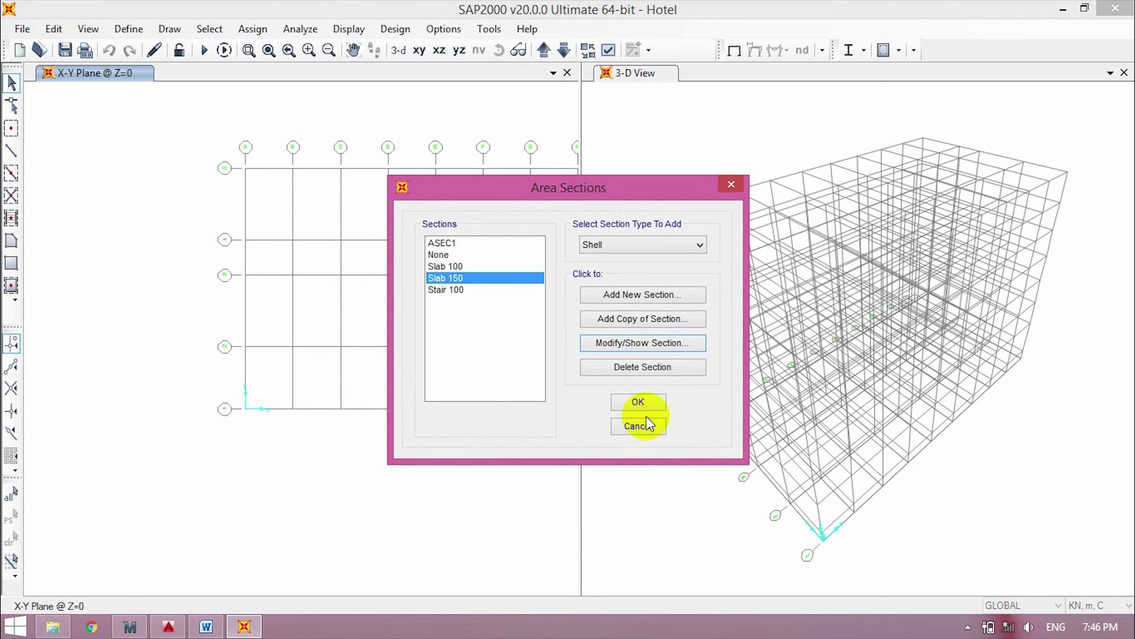
left_click(637, 399)
middle_click_drag(307, 402, 176, 364)
left_click(968, 627)
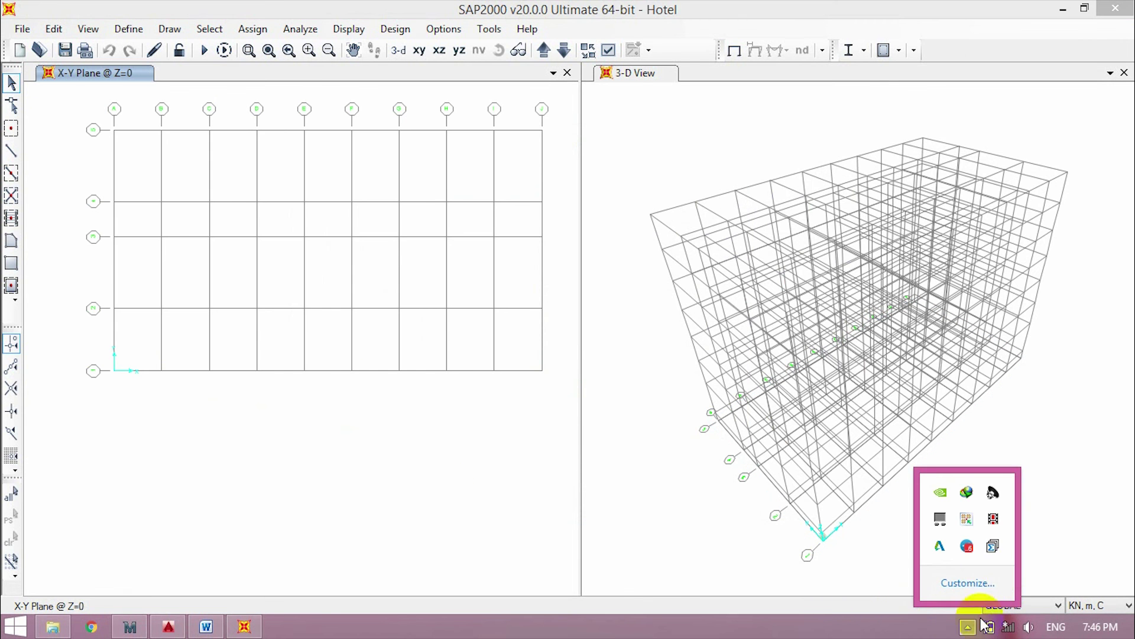